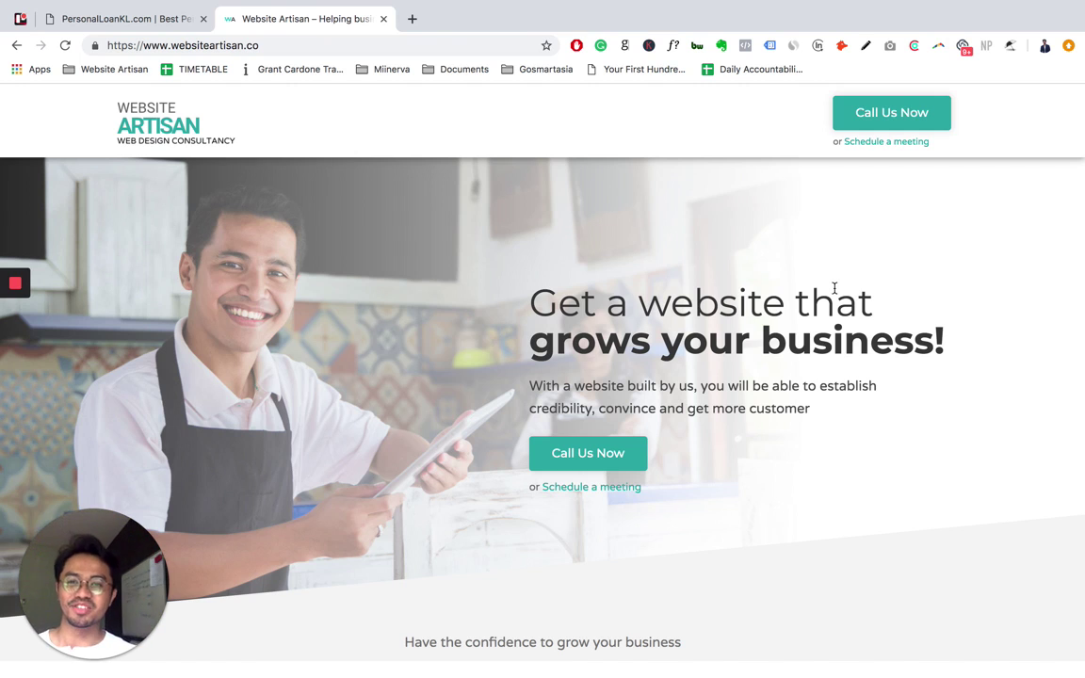
Search Google for "personal financial services malaysia" in a new browser tab and look through the loan ads and organic results
{"action": "mouse_move", "coordinate": [393, 80]}
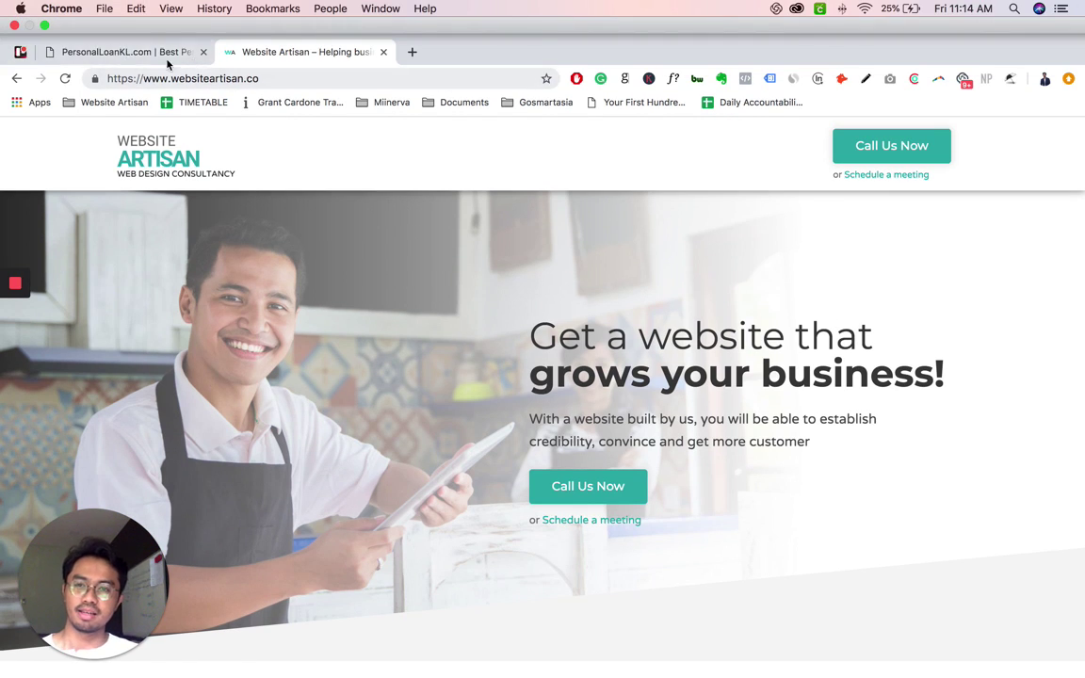
{"action": "left_click", "coordinate": [412, 54]}
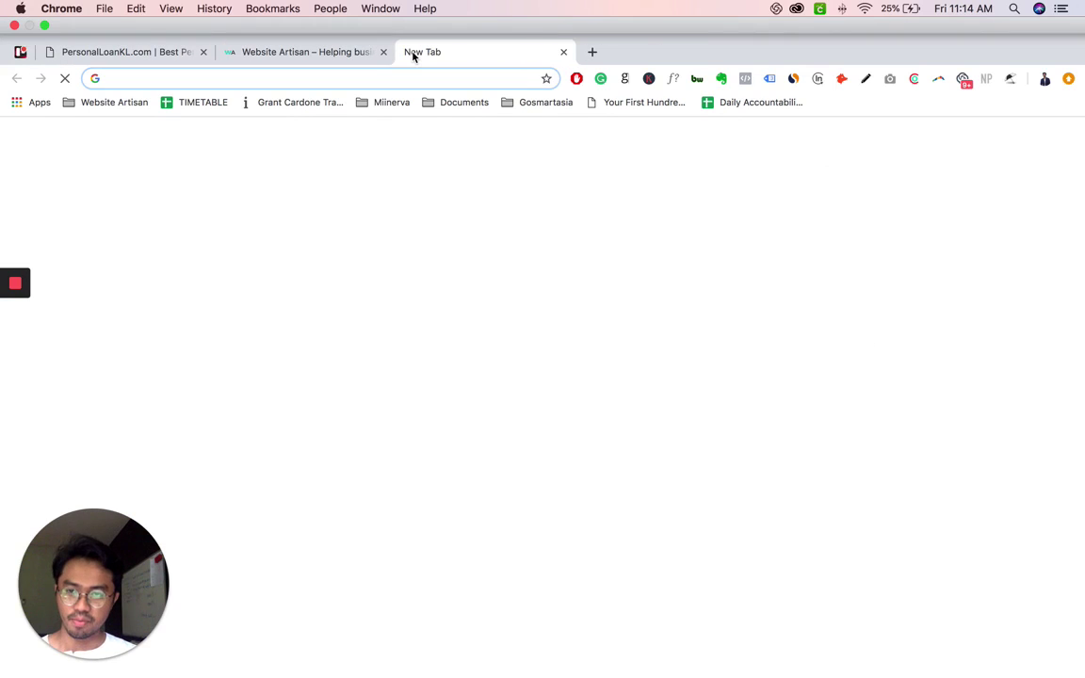
{"action": "type", "text": "per"}
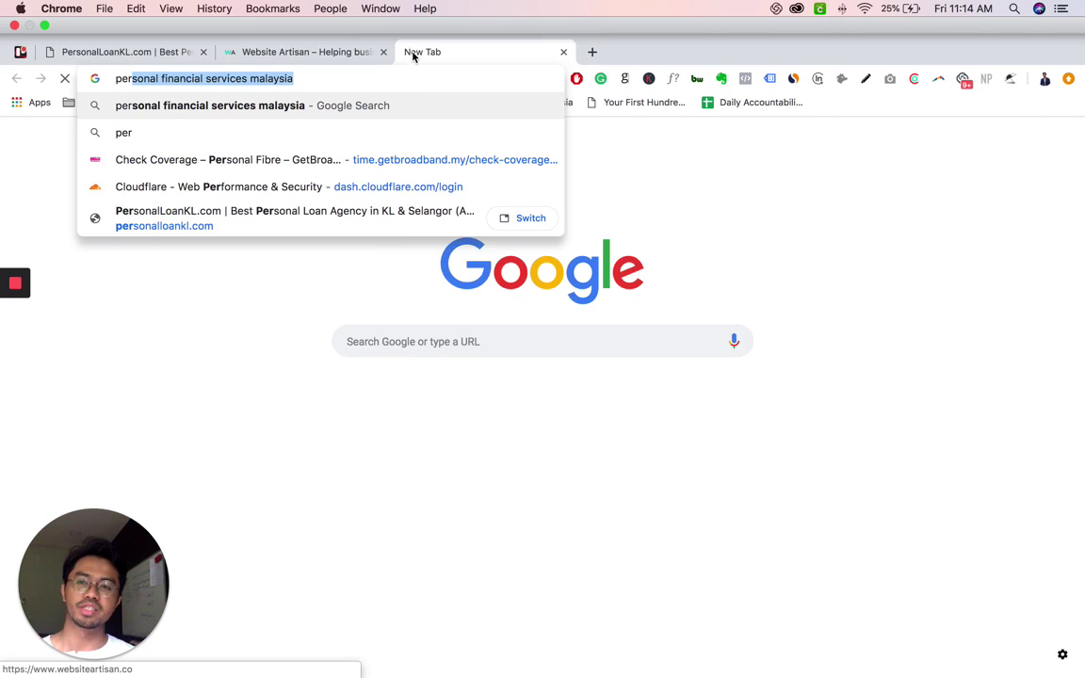
{"action": "key", "text": "Return"}
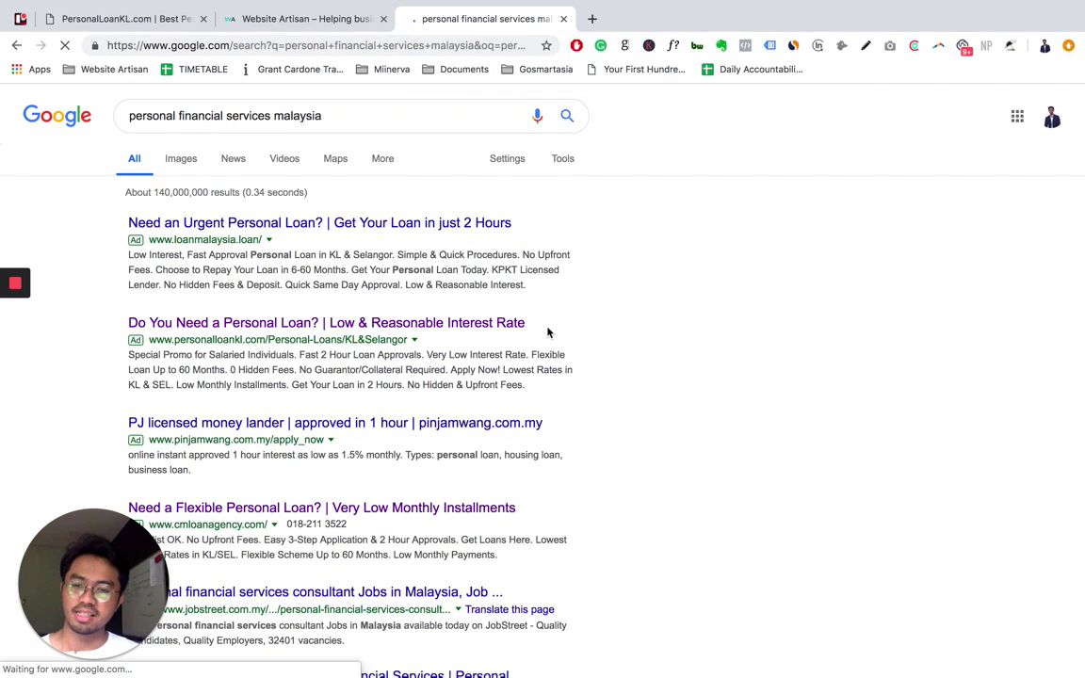
{"action": "scroll", "coordinate": [537, 339], "scroll_direction": "down", "scroll_amount": 2}
{"action": "scroll", "coordinate": [512, 363], "scroll_direction": "down", "scroll_amount": 2}
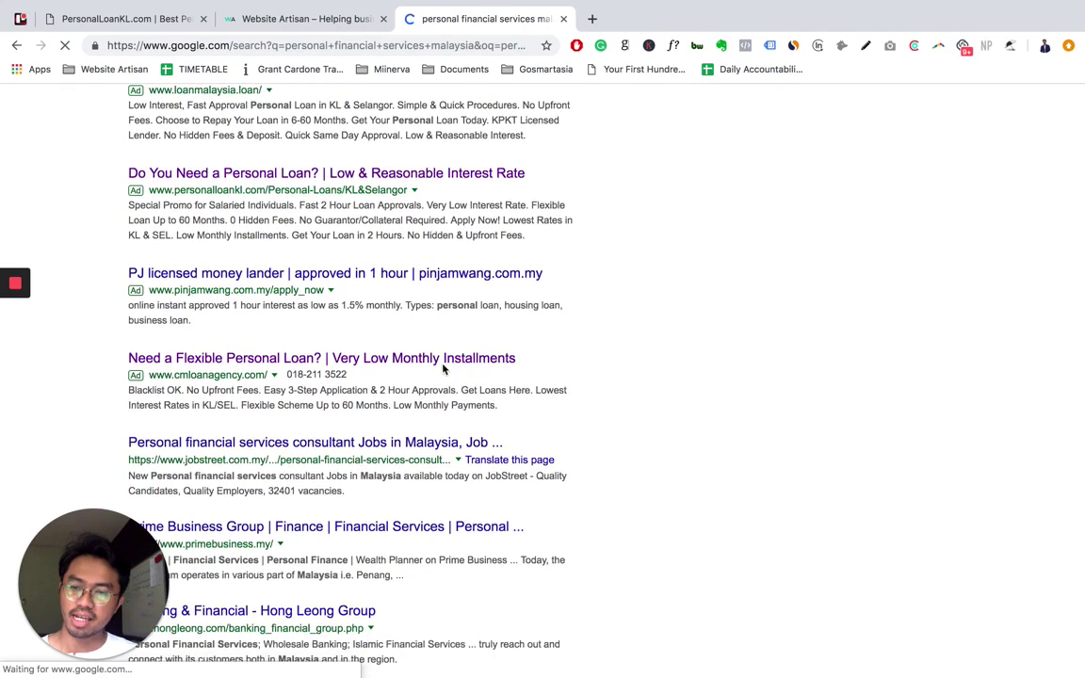
{"action": "scroll", "coordinate": [511, 368], "scroll_direction": "up", "scroll_amount": 3}
{"action": "scroll", "coordinate": [271, 207], "scroll_direction": "down", "scroll_amount": 7}
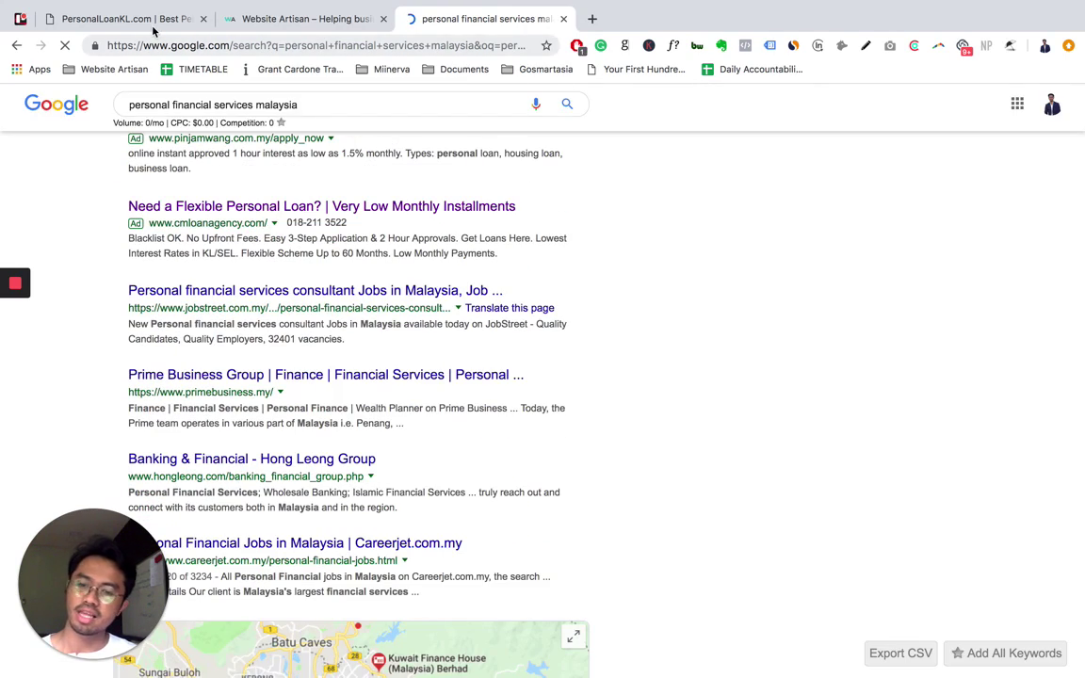
Return to the open PersonalLoanKL.com page and examine its "Need a Loan?" headline, selling points and loan application form
{"action": "left_click", "coordinate": [188, 20]}
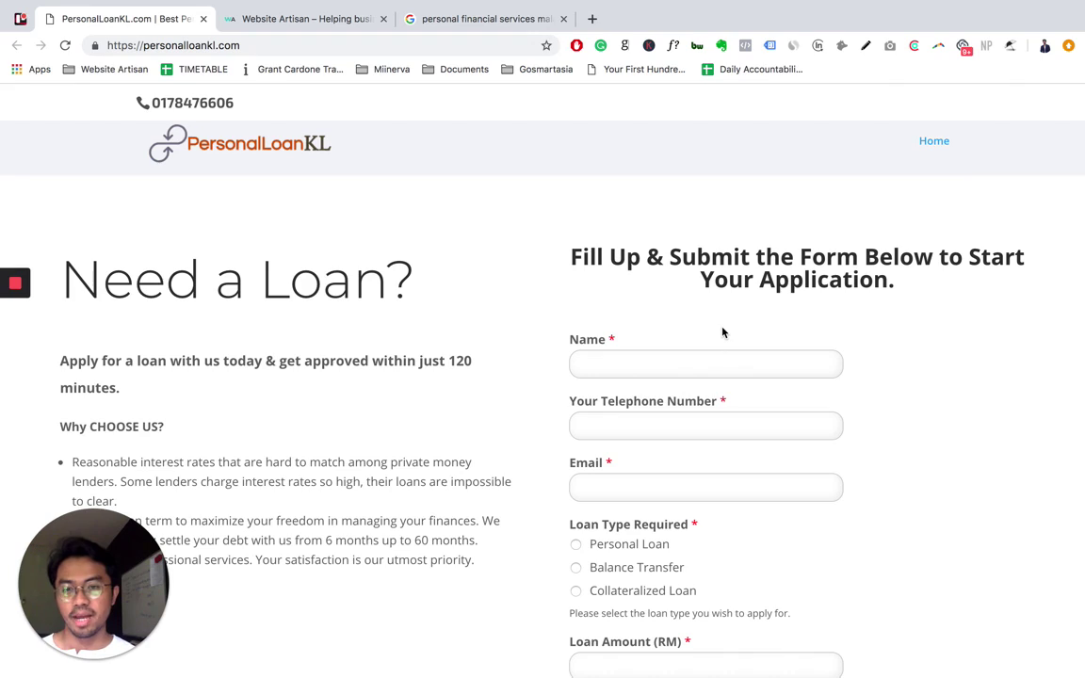
{"action": "scroll", "coordinate": [644, 416], "scroll_direction": "down", "scroll_amount": 5}
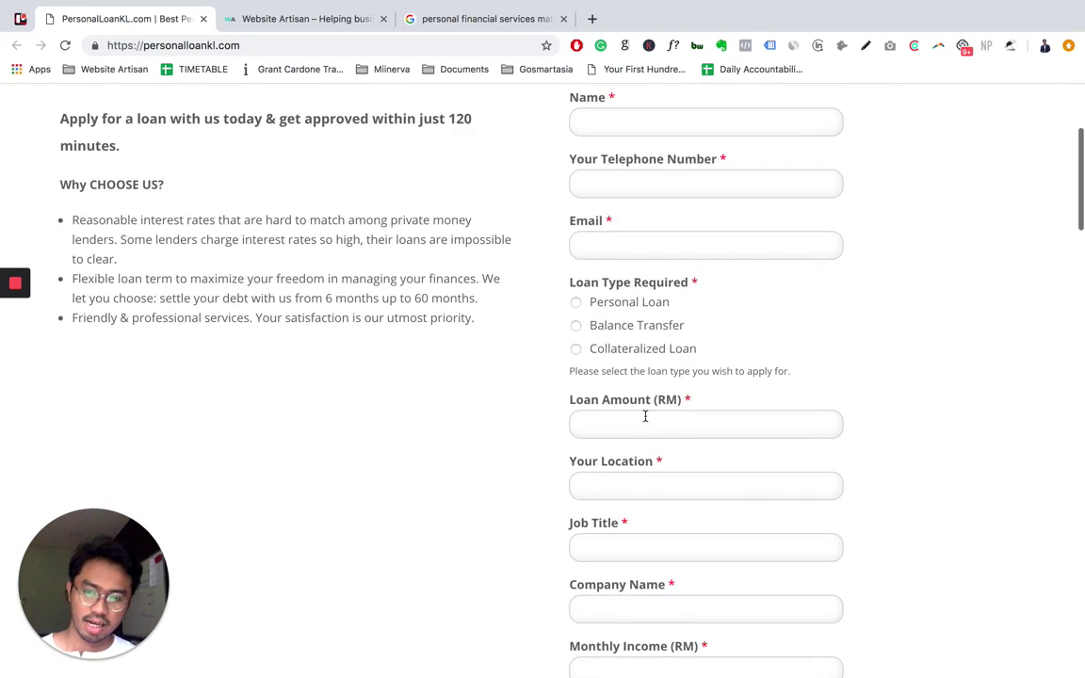
{"action": "scroll", "coordinate": [644, 420], "scroll_direction": "down", "scroll_amount": 15}
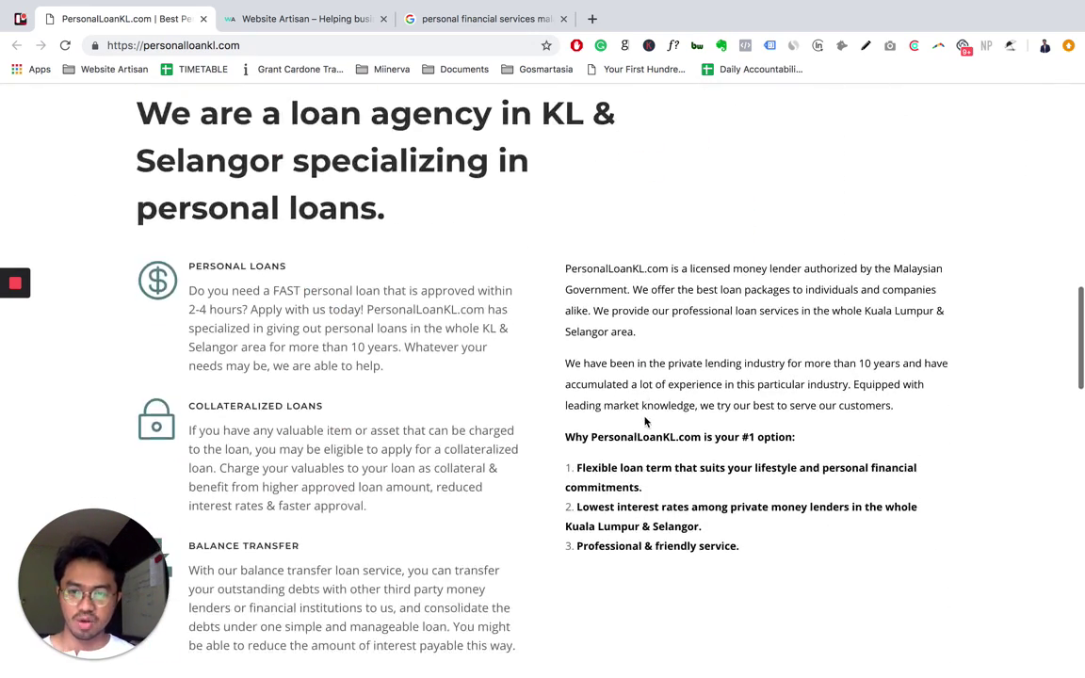
{"action": "scroll", "coordinate": [646, 422], "scroll_direction": "up", "scroll_amount": 10}
{"action": "scroll", "coordinate": [646, 422], "scroll_direction": "up", "scroll_amount": 15}
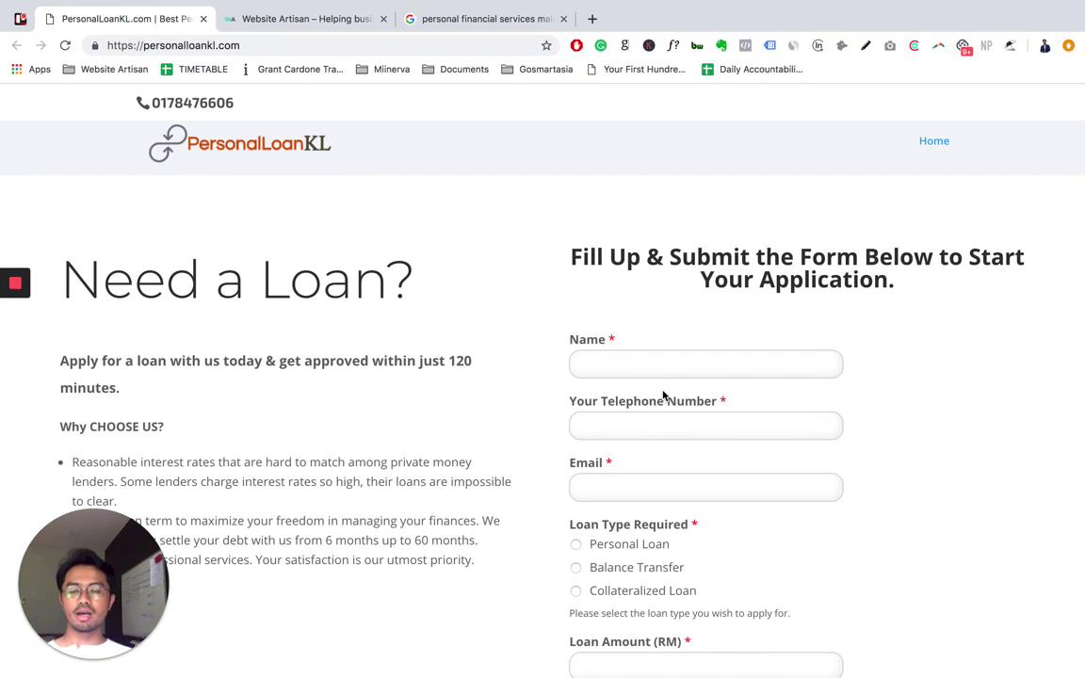
{"action": "scroll", "coordinate": [670, 372], "scroll_direction": "down", "scroll_amount": 1}
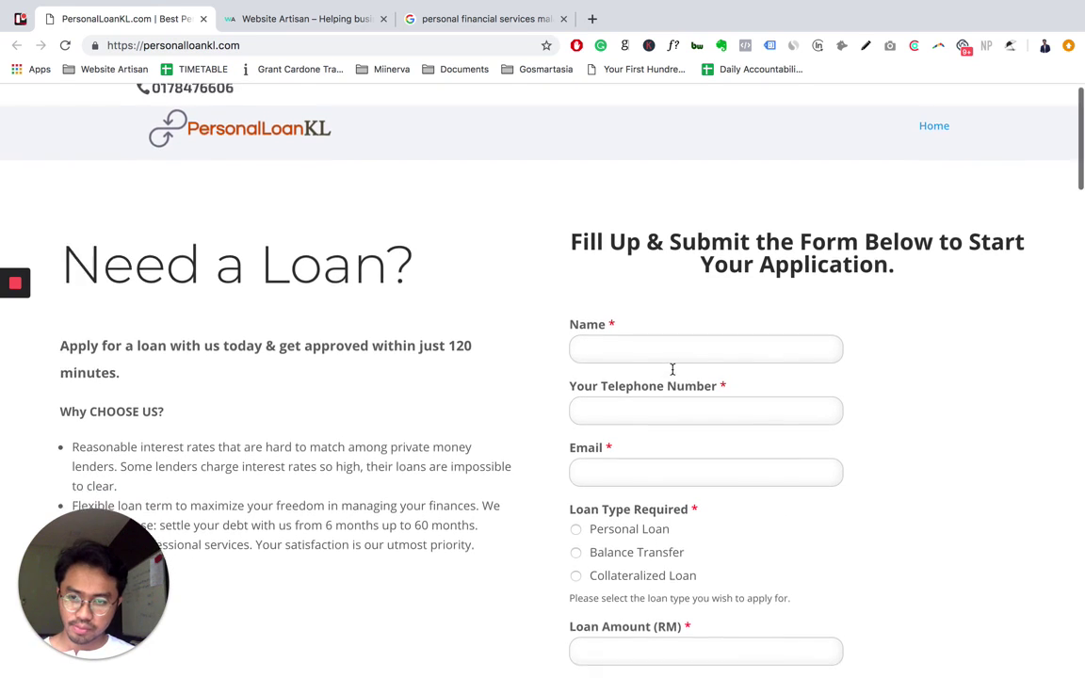
{"action": "scroll", "coordinate": [673, 370], "scroll_direction": "down", "scroll_amount": 3}
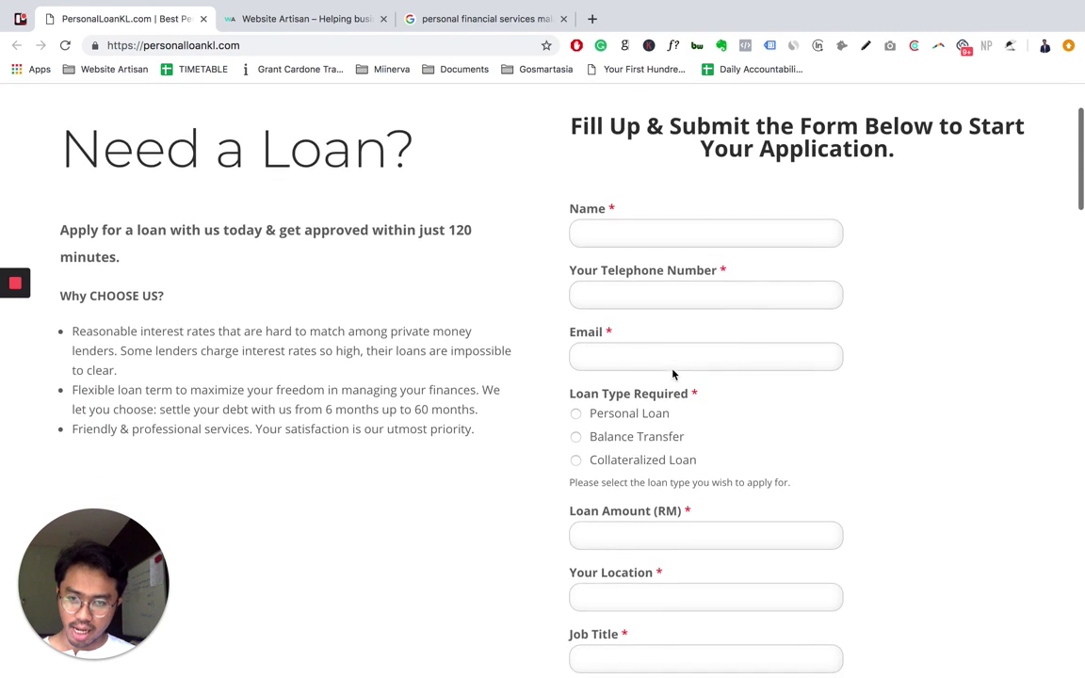
{"action": "scroll", "coordinate": [673, 372], "scroll_direction": "up", "scroll_amount": 2}
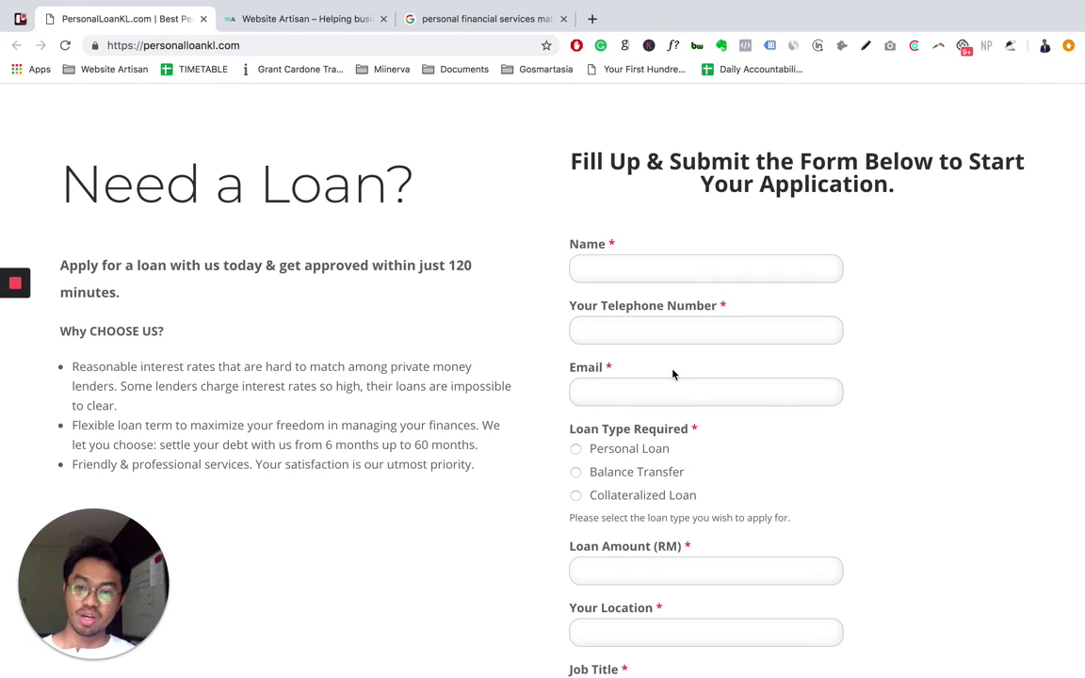
Review the rest of the PersonalLoanKL.com page, from the form fields through services, statistics and benefits to the Contact Us section
{"action": "scroll", "coordinate": [673, 375], "scroll_direction": "down", "scroll_amount": 6}
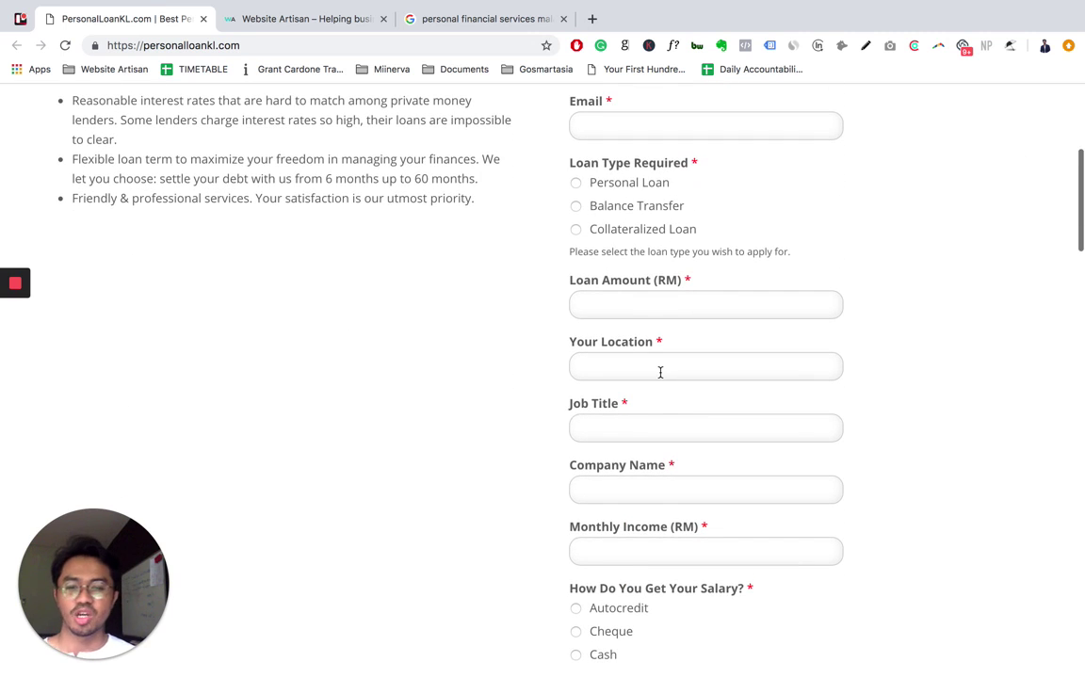
{"action": "scroll", "coordinate": [660, 372], "scroll_direction": "down", "scroll_amount": 14}
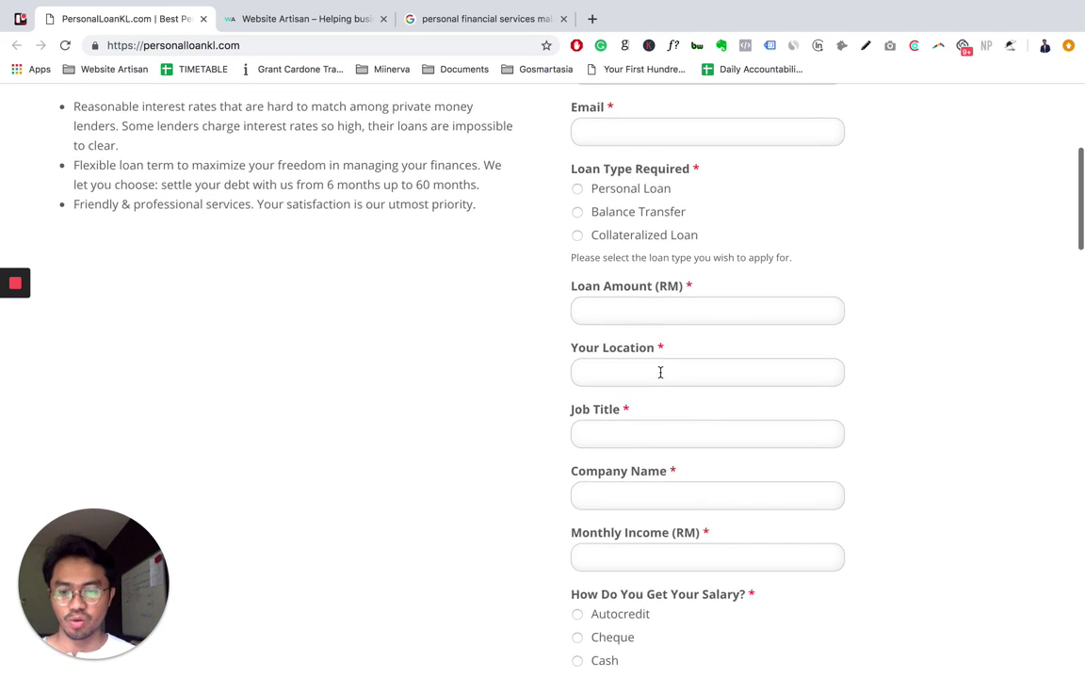
{"action": "scroll", "coordinate": [659, 379], "scroll_direction": "down", "scroll_amount": 3}
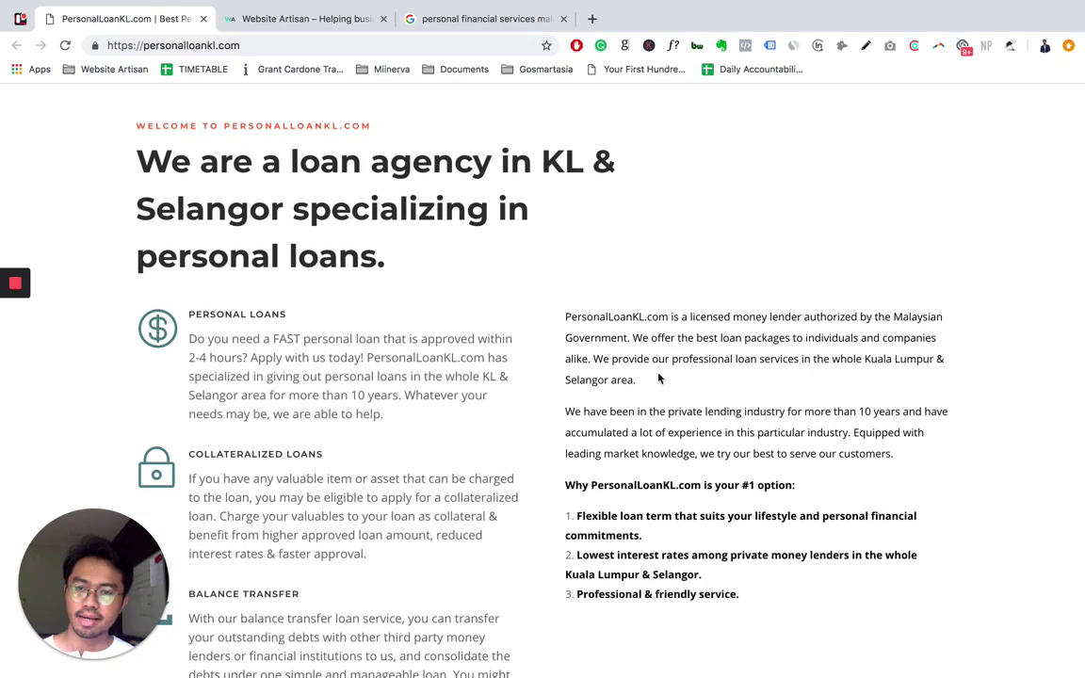
{"action": "scroll", "coordinate": [658, 379], "scroll_direction": "down", "scroll_amount": 8}
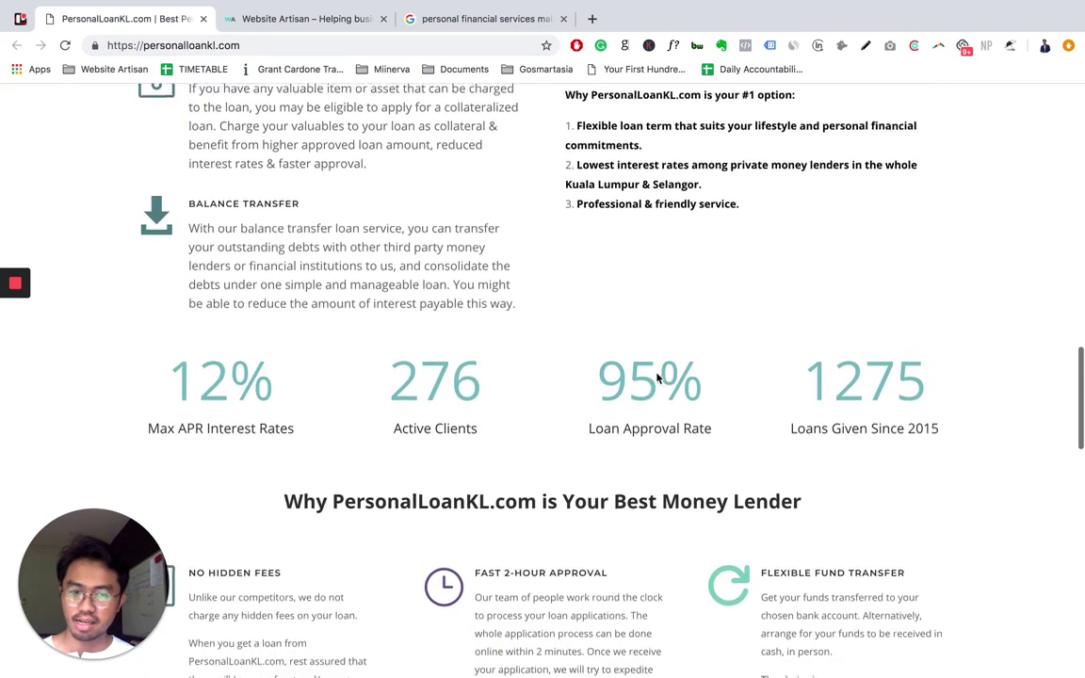
{"action": "scroll", "coordinate": [476, 364], "scroll_direction": "down", "scroll_amount": 3}
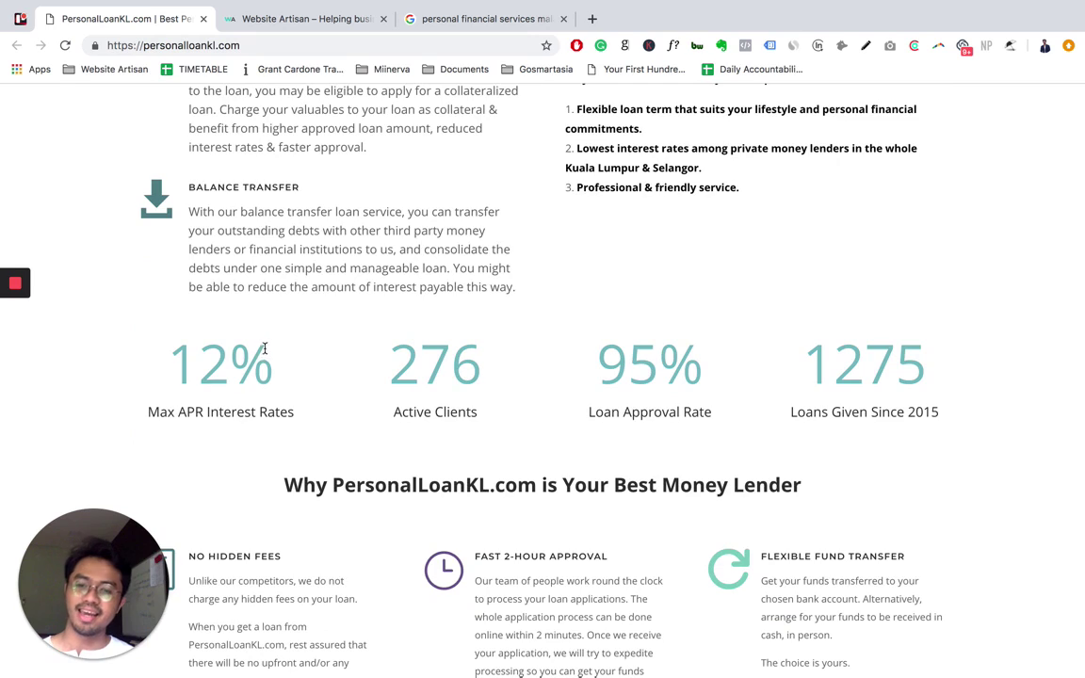
{"action": "scroll", "coordinate": [493, 326], "scroll_direction": "down", "scroll_amount": 1}
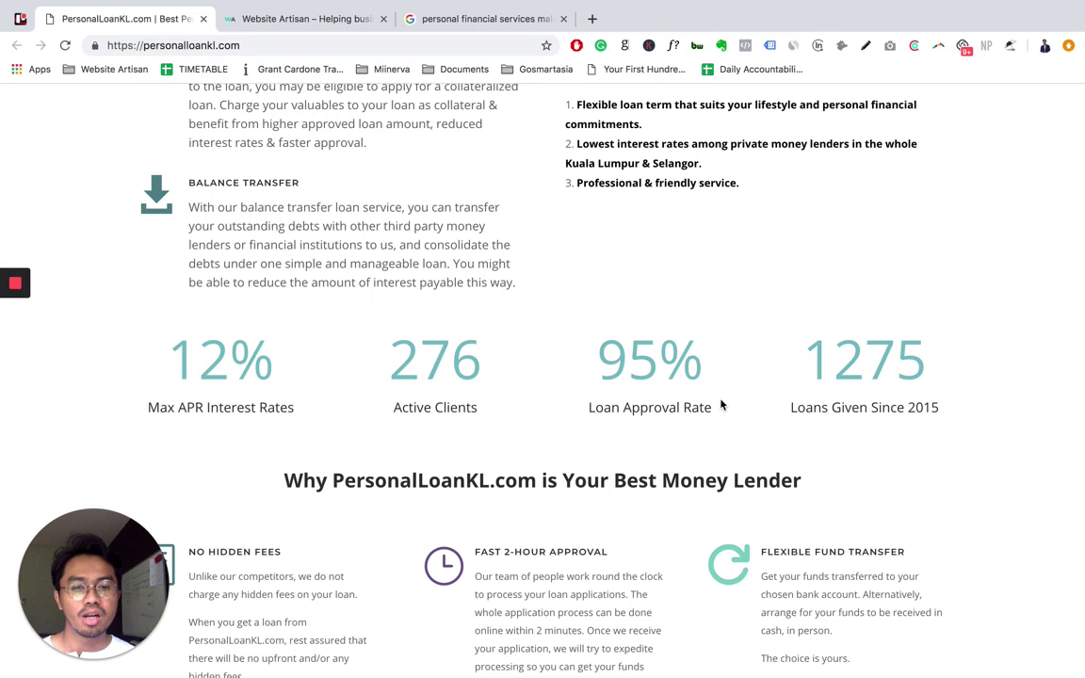
{"action": "scroll", "coordinate": [719, 407], "scroll_direction": "down", "scroll_amount": 5}
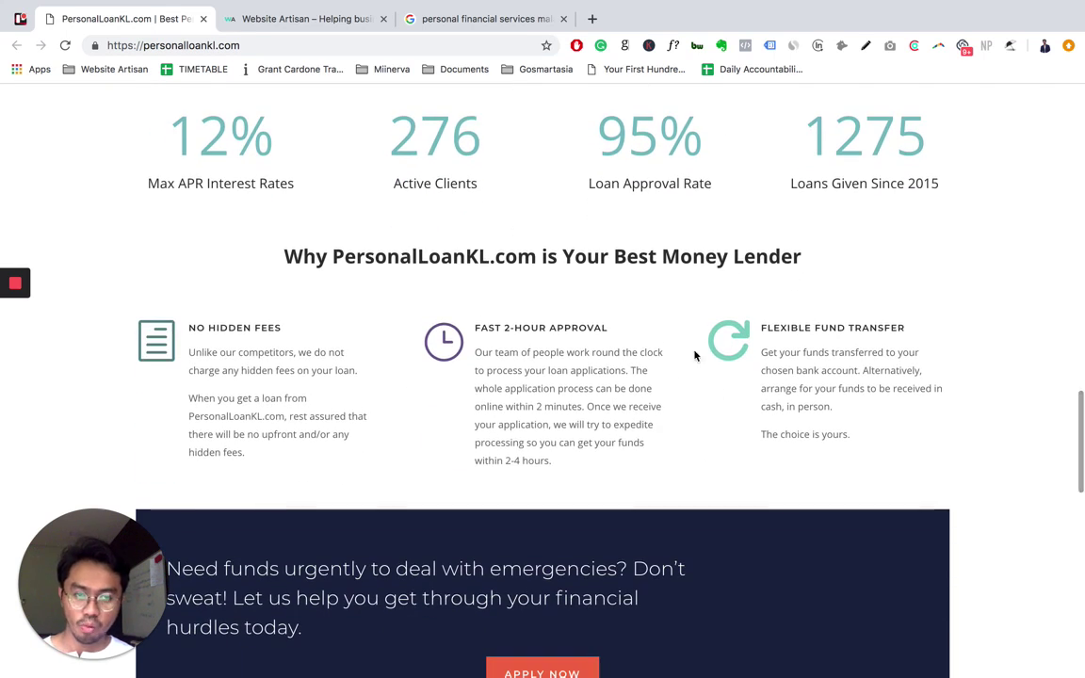
{"action": "scroll", "coordinate": [695, 355], "scroll_direction": "down", "scroll_amount": 13}
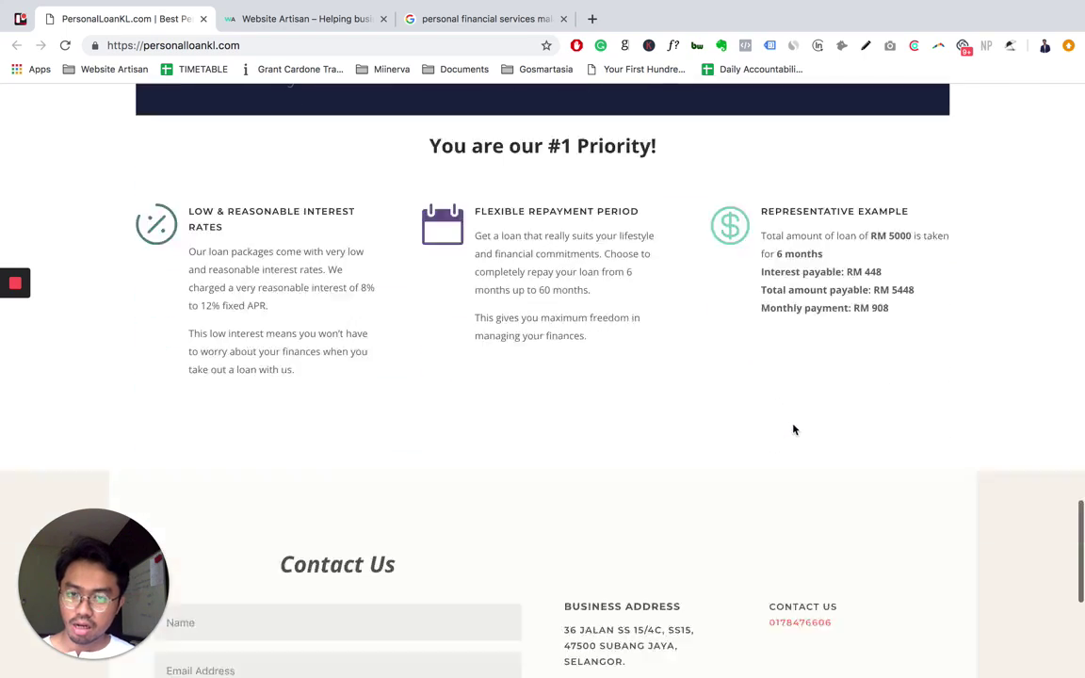
{"action": "scroll", "coordinate": [793, 429], "scroll_direction": "down", "scroll_amount": 8}
{"action": "scroll", "coordinate": [793, 430], "scroll_direction": "up", "scroll_amount": 5}
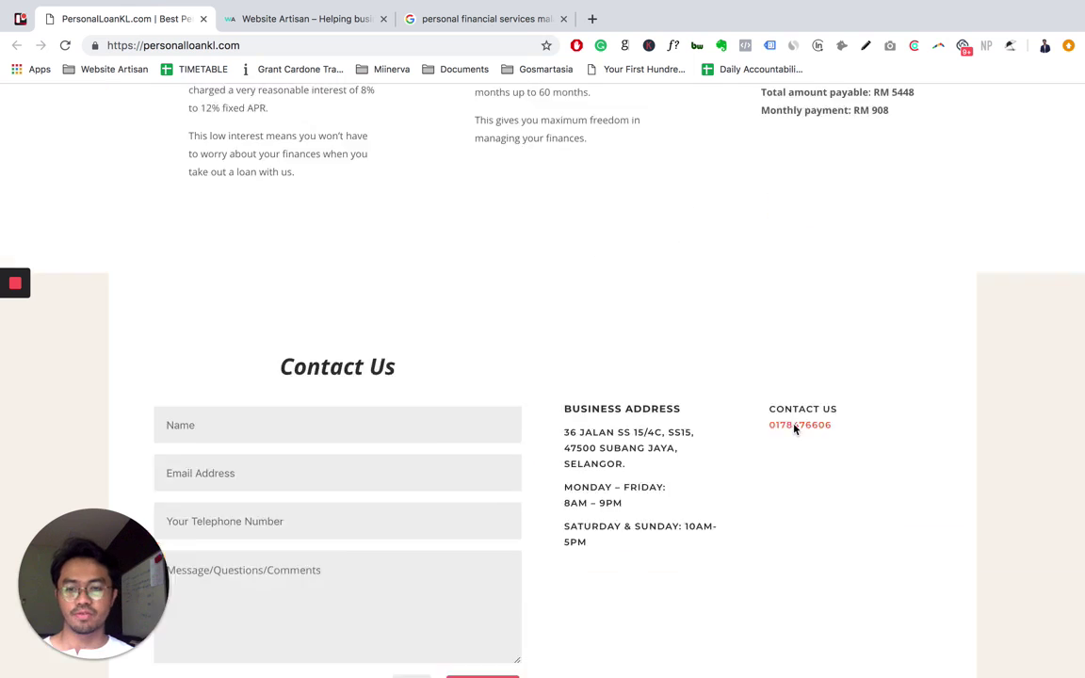
{"action": "scroll", "coordinate": [794, 429], "scroll_direction": "up", "scroll_amount": 20}
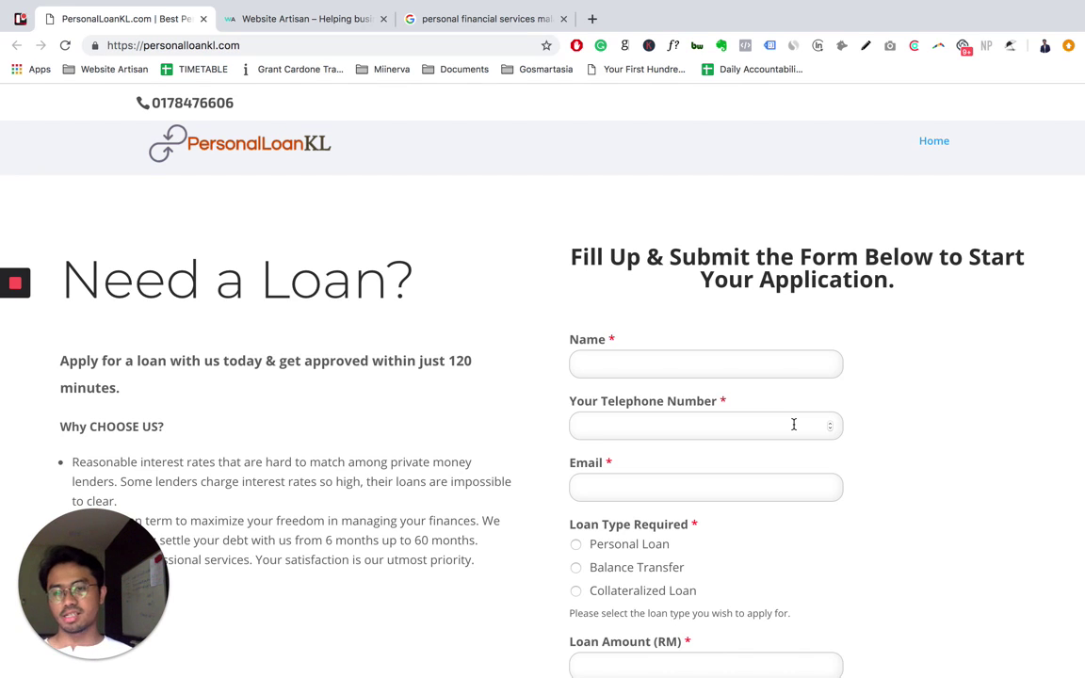
Switch to Adobe XD and look over the whole landing page wireframe, from the hero section to the footer
{"action": "mouse_move", "coordinate": [768, 664]}
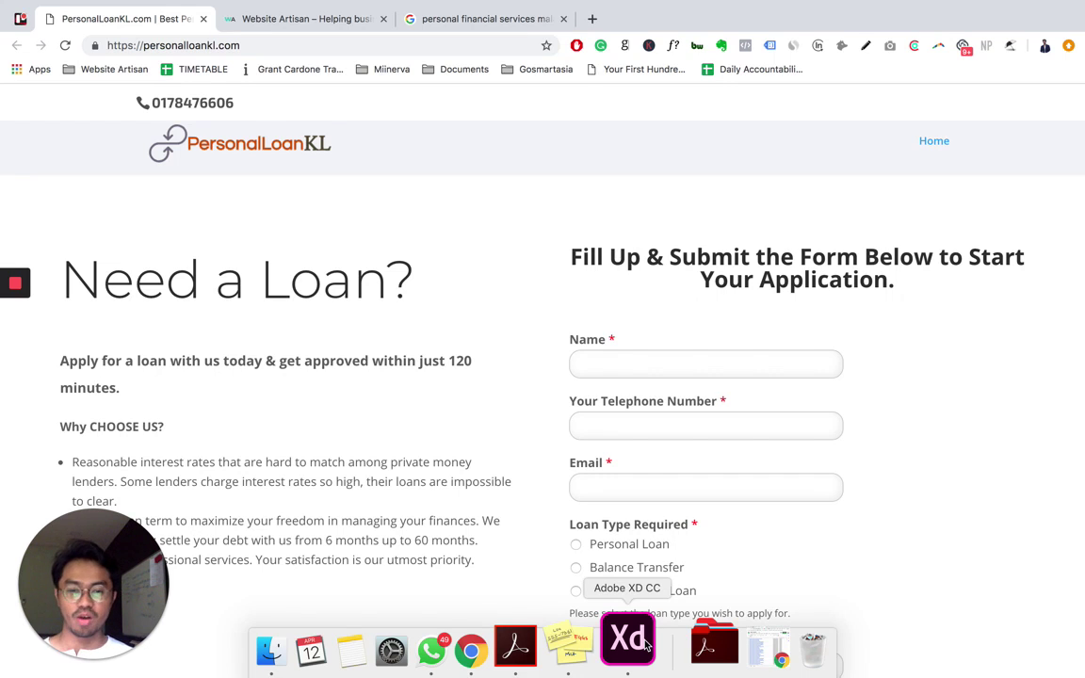
{"action": "left_click", "coordinate": [647, 643]}
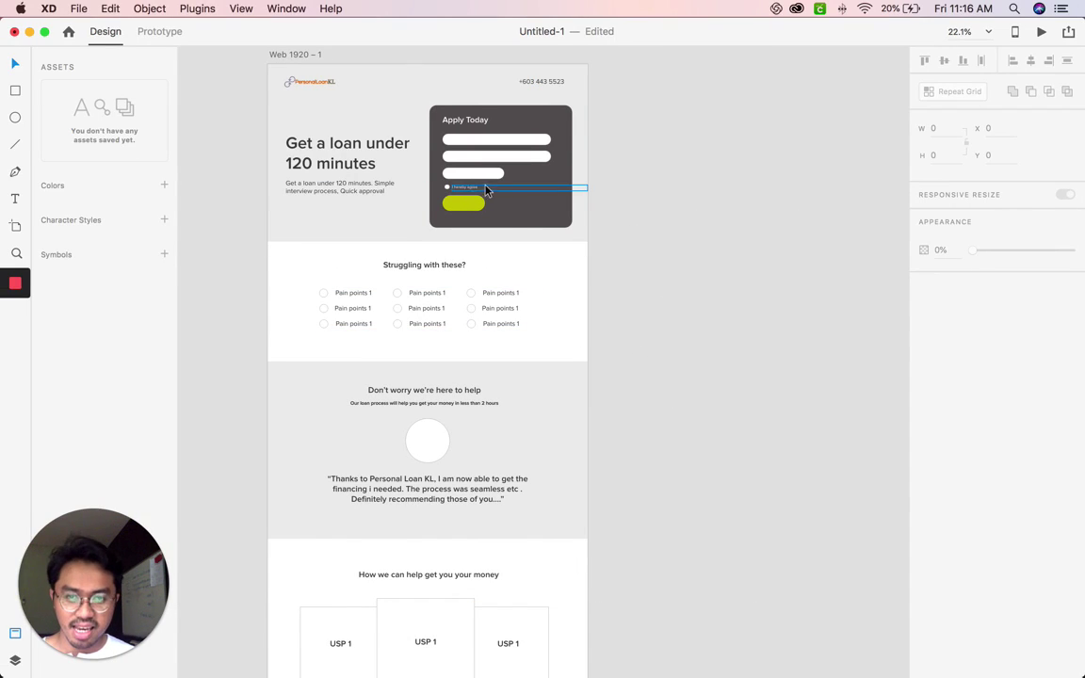
{"action": "scroll", "coordinate": [449, 179], "scroll_direction": "up", "scroll_amount": 2}
{"action": "scroll", "coordinate": [449, 179], "scroll_direction": "up", "scroll_amount": 2}
{"action": "scroll", "coordinate": [448, 180], "scroll_direction": "left", "scroll_amount": 3}
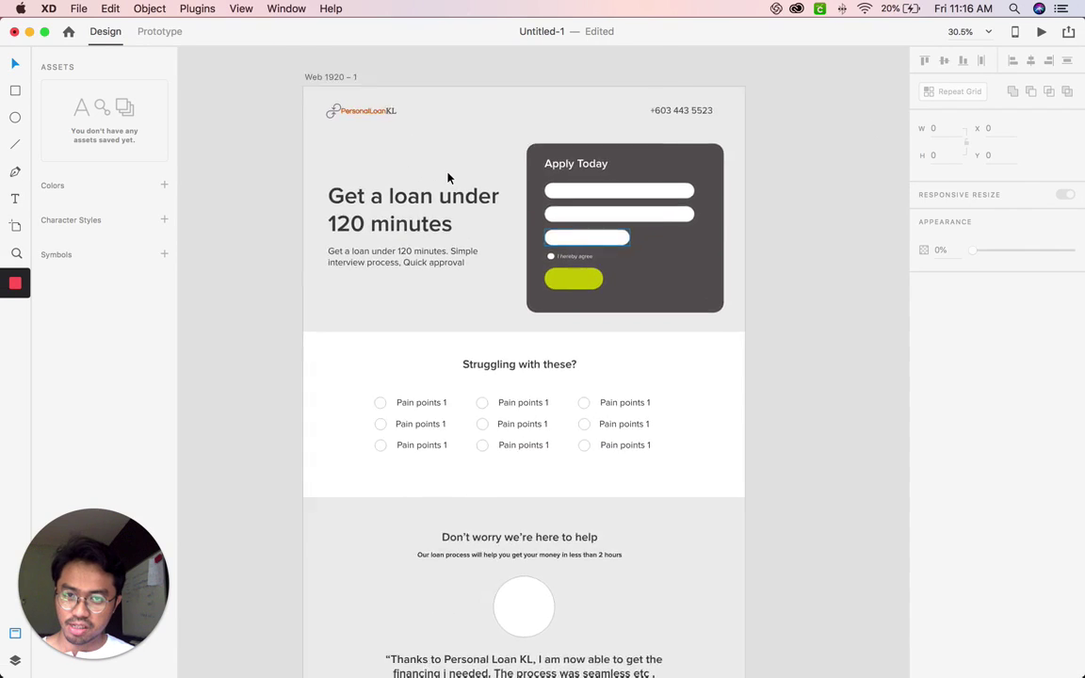
{"action": "scroll", "coordinate": [449, 179], "scroll_direction": "down", "scroll_amount": 15}
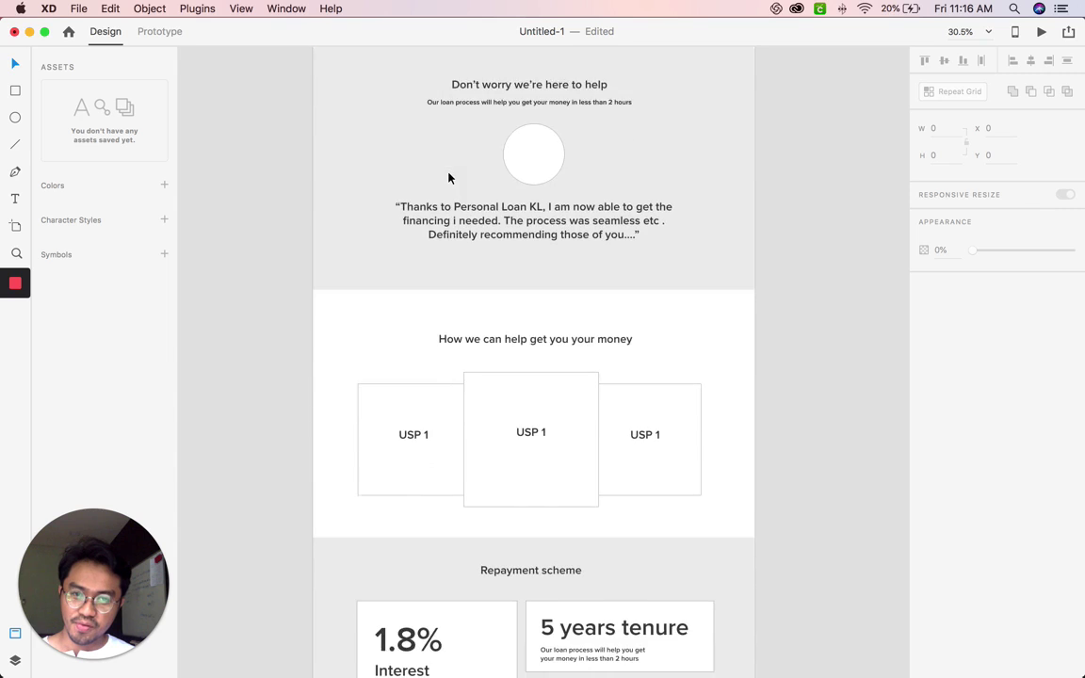
{"action": "scroll", "coordinate": [449, 179], "scroll_direction": "down", "scroll_amount": 15}
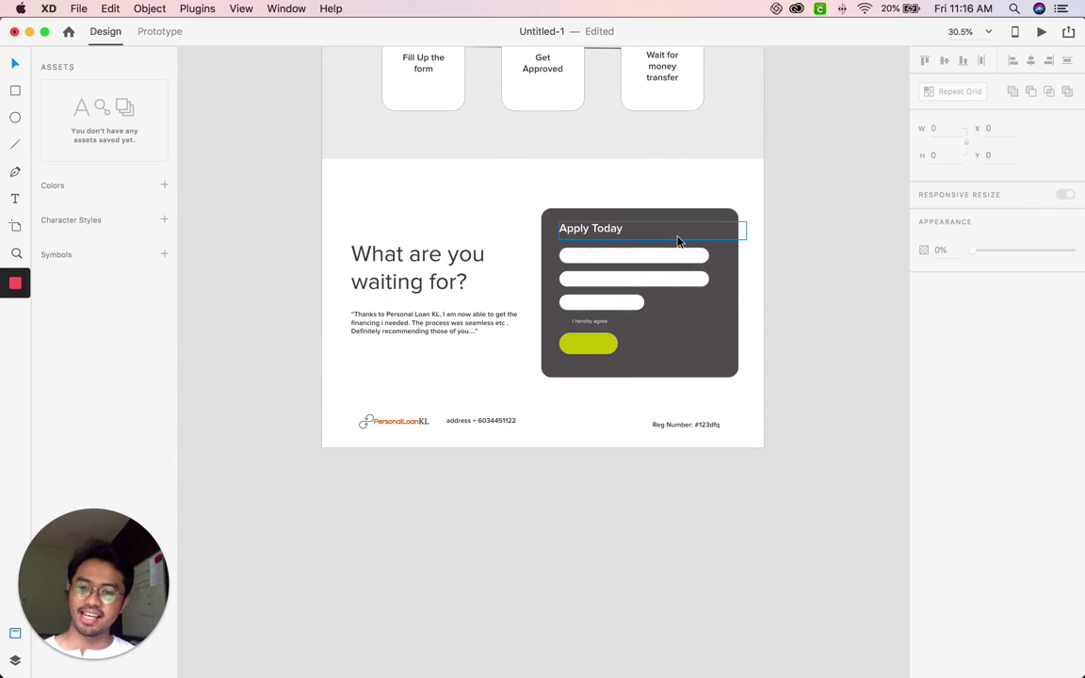
{"action": "scroll", "coordinate": [677, 241], "scroll_direction": "up", "scroll_amount": 20}
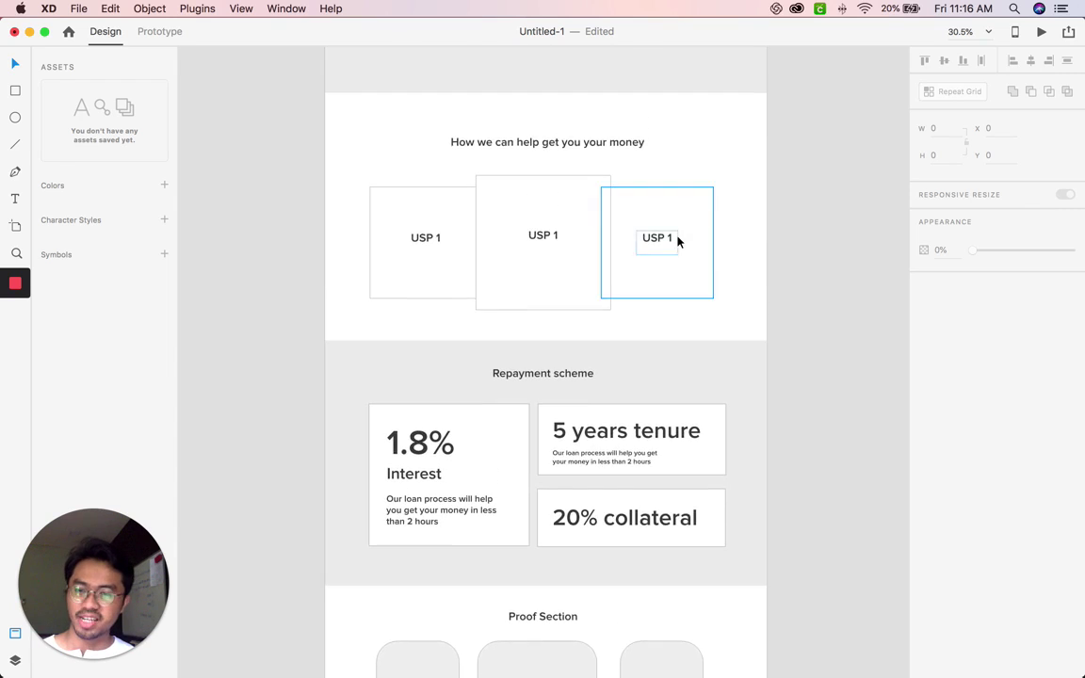
{"action": "scroll", "coordinate": [677, 241], "scroll_direction": "up", "scroll_amount": 8}
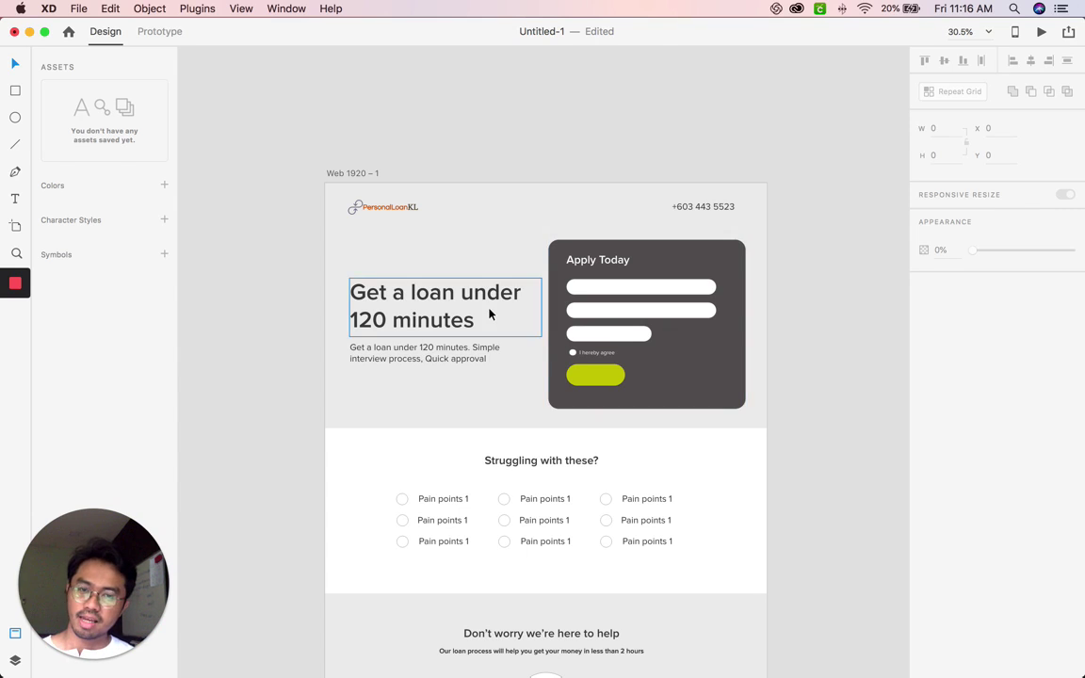
Examine the wireframe up close, including the hero, Action Steps, Proof and "Don't worry we're here to help" sections
{"action": "scroll", "coordinate": [499, 316], "scroll_direction": "up", "scroll_amount": 3}
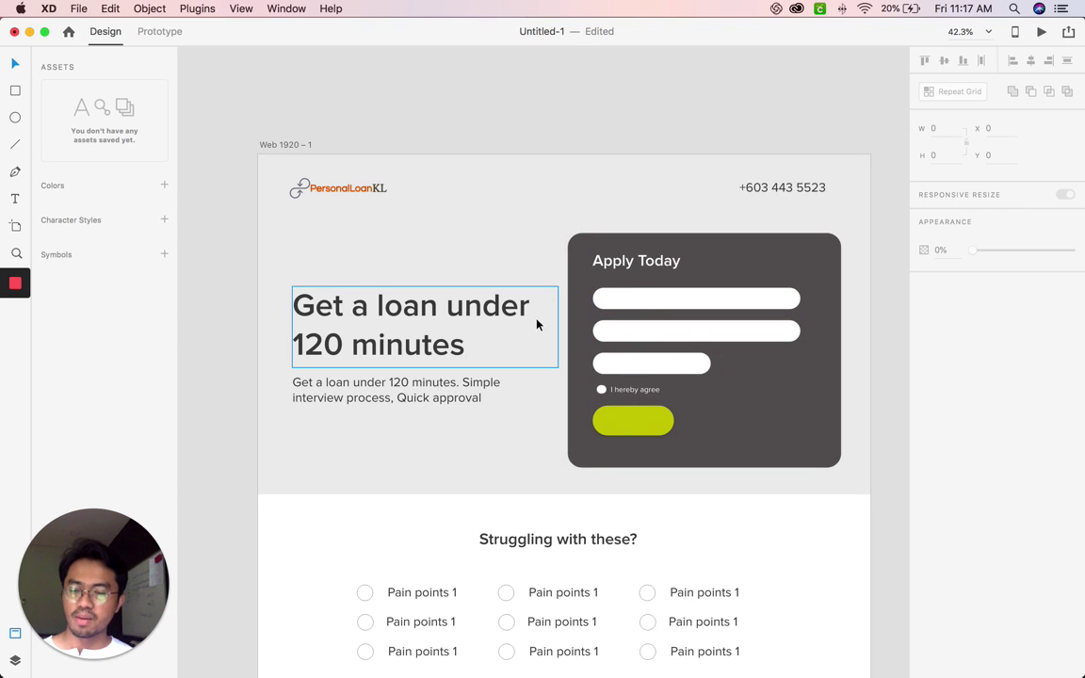
{"action": "scroll", "coordinate": [589, 359], "scroll_direction": "down", "scroll_amount": 15}
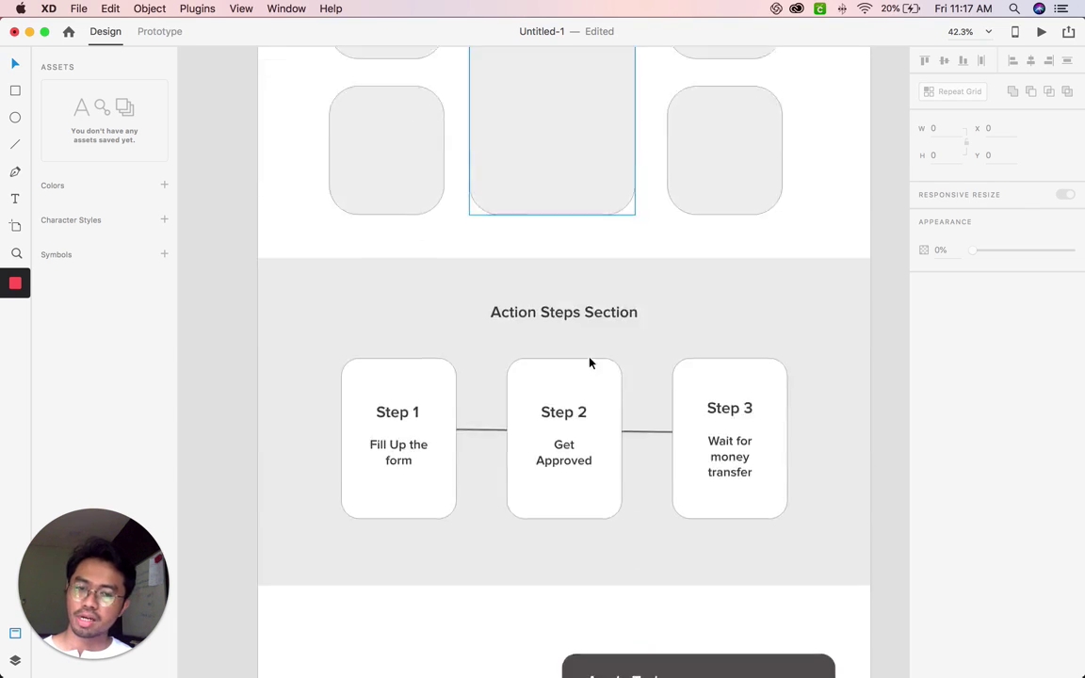
{"action": "scroll", "coordinate": [589, 363], "scroll_direction": "down", "scroll_amount": 5}
{"action": "scroll", "coordinate": [589, 362], "scroll_direction": "up", "scroll_amount": 6}
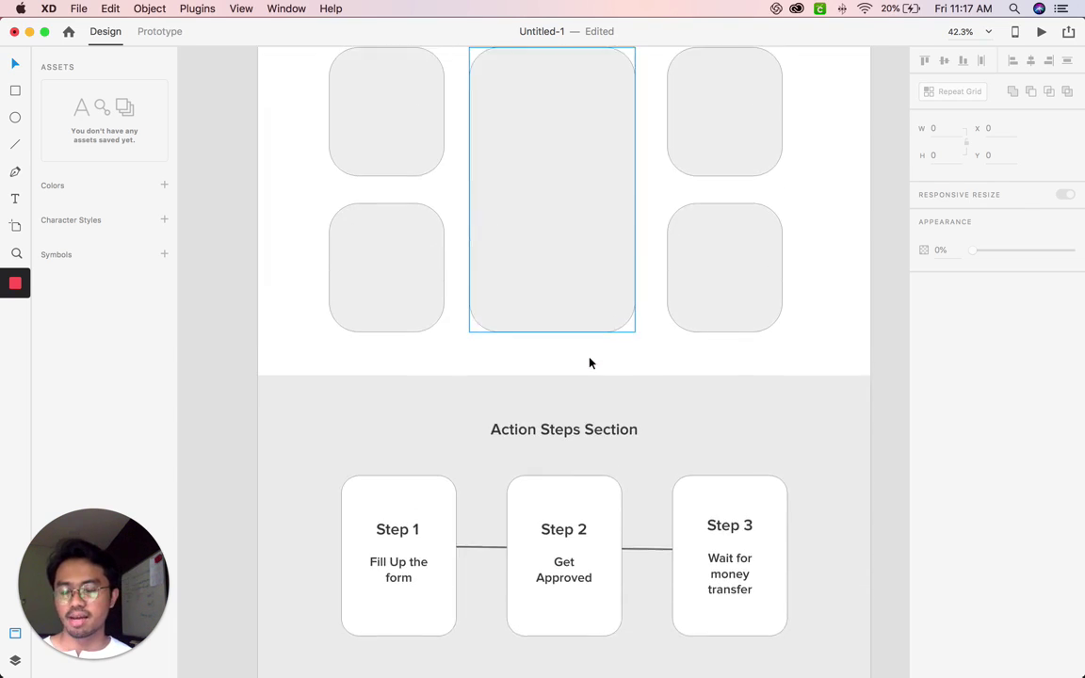
{"action": "scroll", "coordinate": [590, 363], "scroll_direction": "up", "scroll_amount": 3}
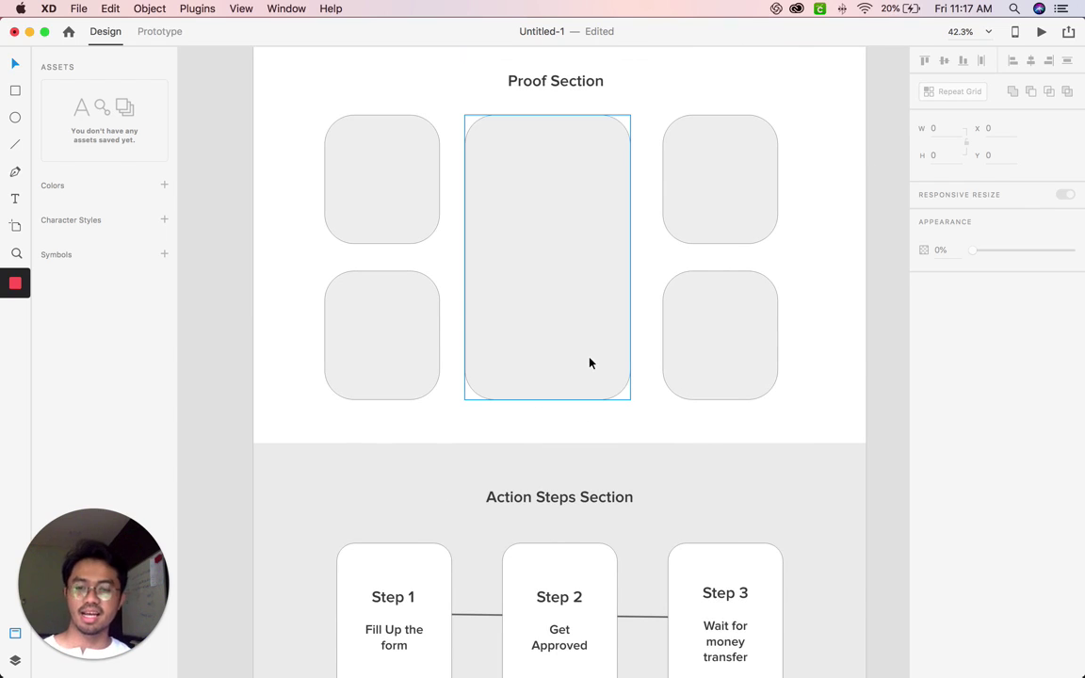
{"action": "scroll", "coordinate": [590, 363], "scroll_direction": "up", "scroll_amount": 15}
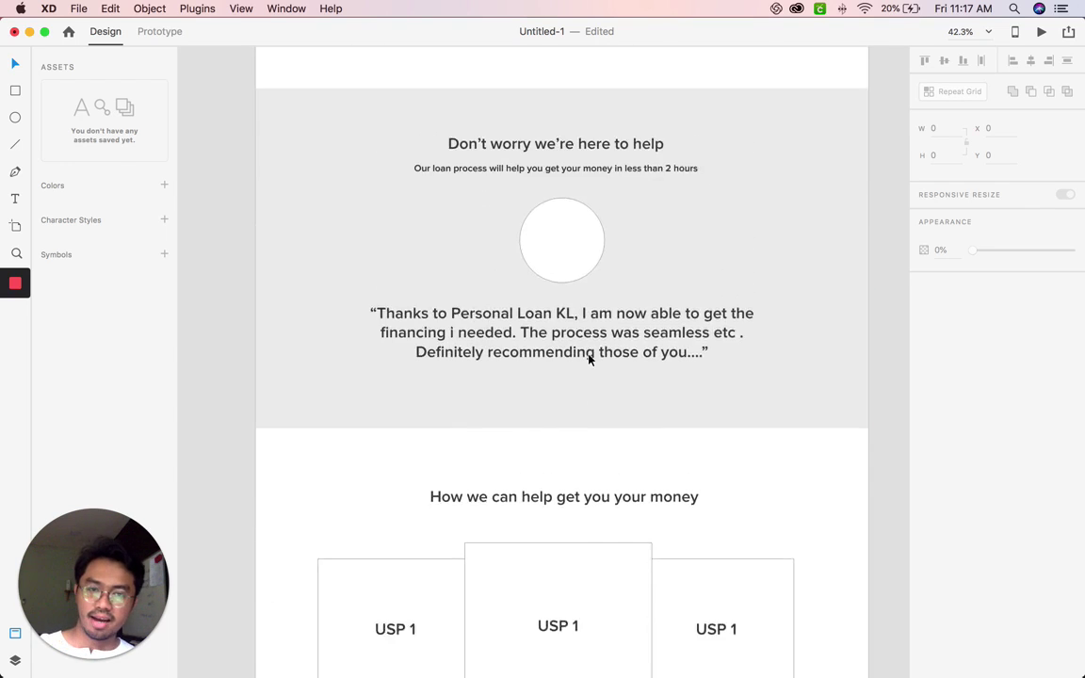
Examine the wireframe from the hero through the pain points, testimonial, USP and loan terms to the Proof Section, then the hero again
{"action": "scroll", "coordinate": [589, 357], "scroll_direction": "up", "scroll_amount": 10}
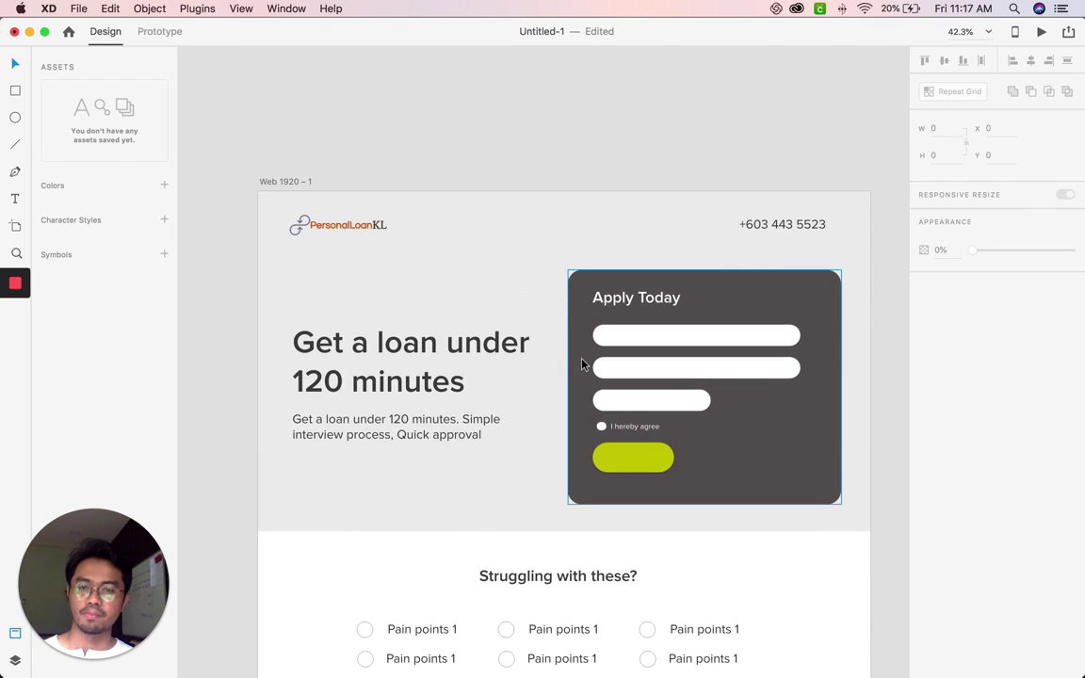
{"action": "scroll", "coordinate": [609, 370], "scroll_direction": "down", "scroll_amount": 9}
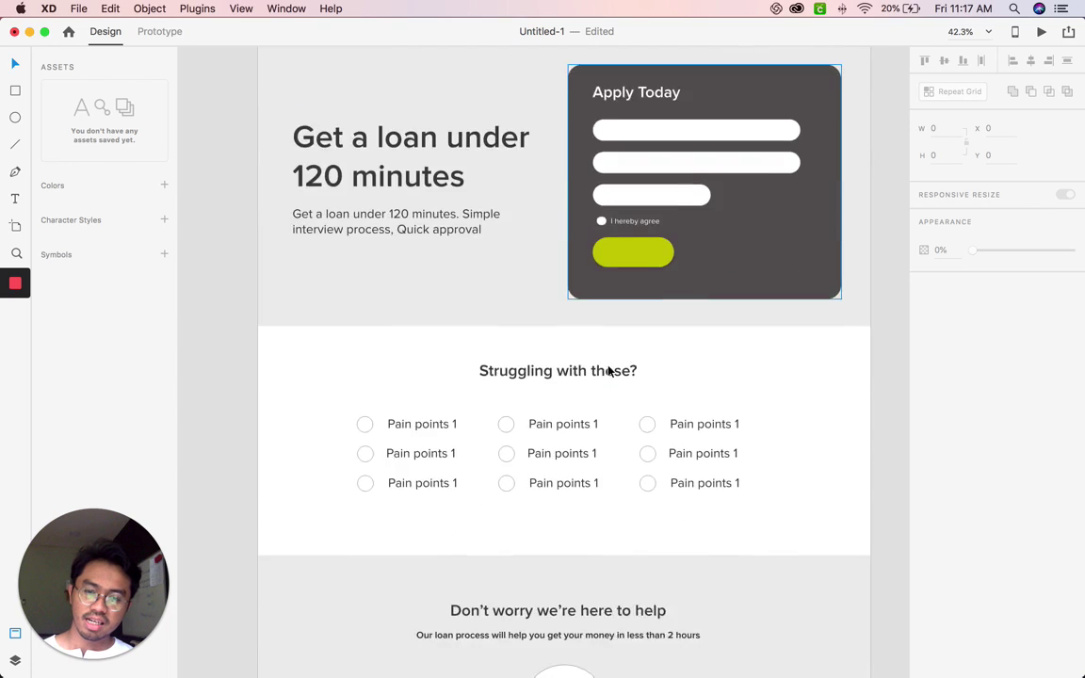
{"action": "scroll", "coordinate": [609, 371], "scroll_direction": "down", "scroll_amount": 20}
{"action": "scroll", "coordinate": [609, 370], "scroll_direction": "up", "scroll_amount": 20}
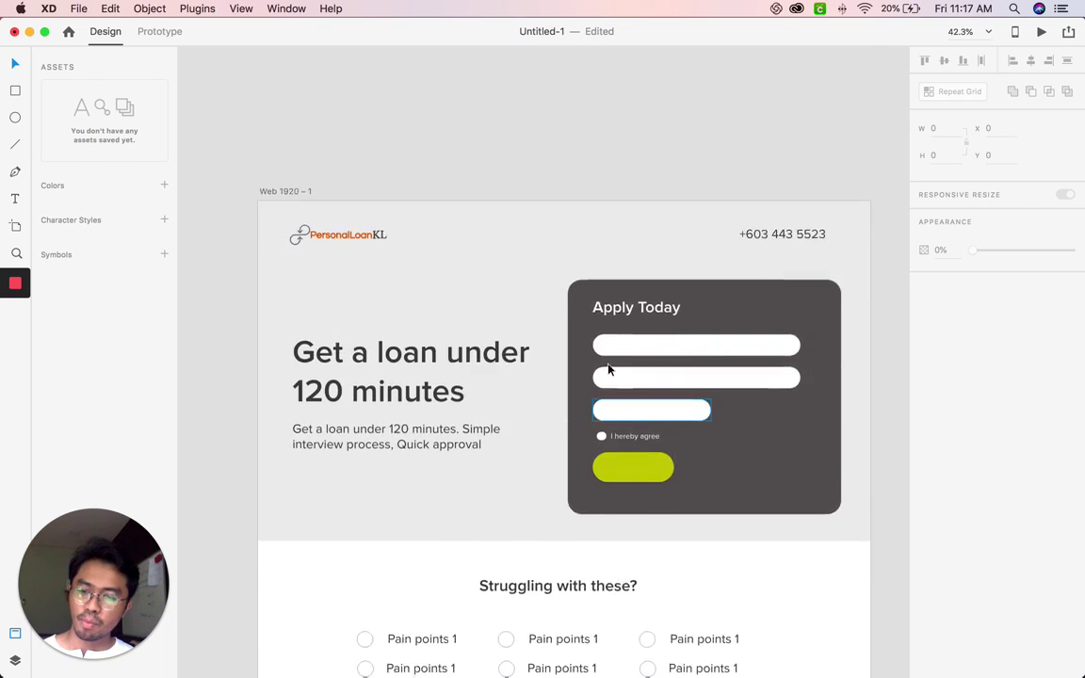
{"action": "scroll", "coordinate": [609, 370], "scroll_direction": "up", "scroll_amount": 1}
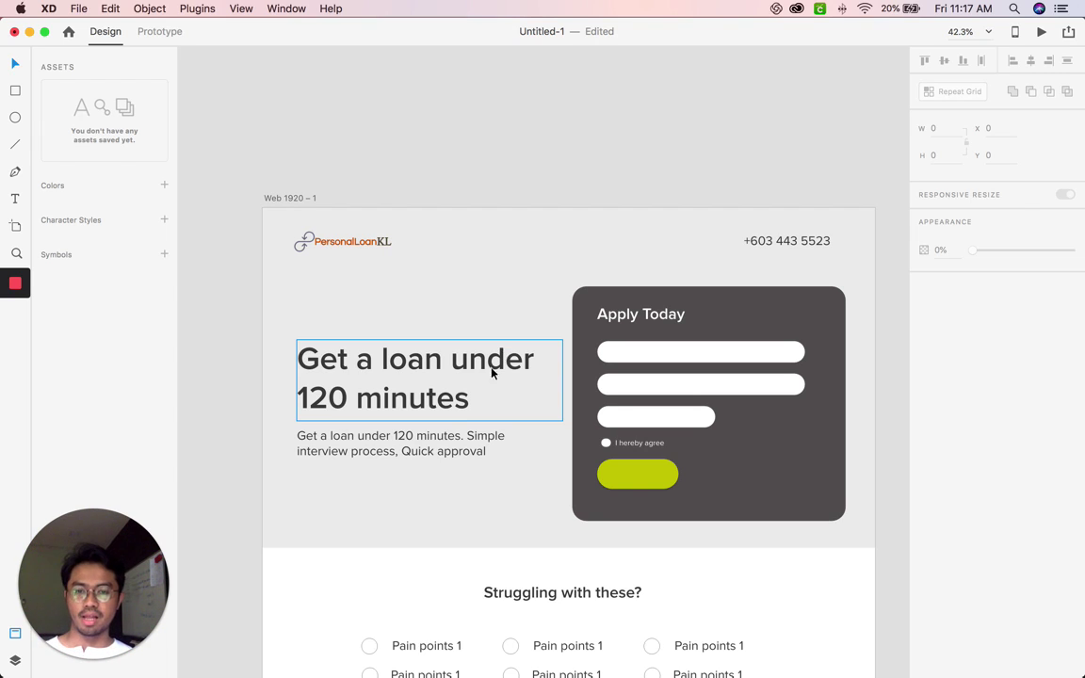
{"action": "scroll", "coordinate": [497, 364], "scroll_direction": "down", "scroll_amount": 3}
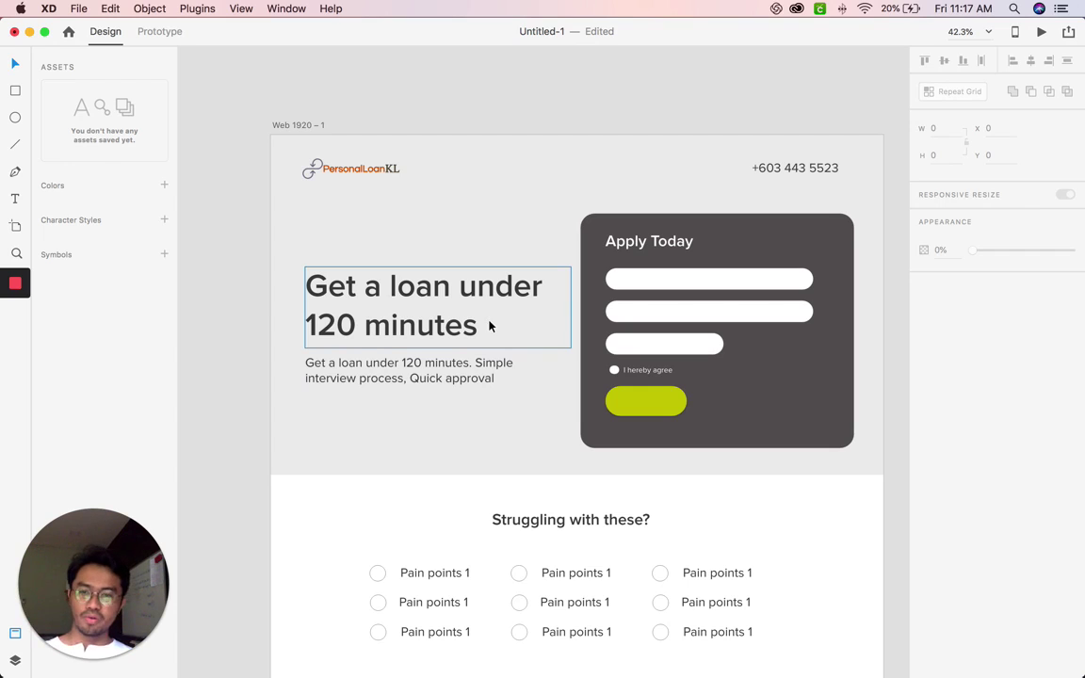
{"action": "scroll", "coordinate": [485, 485], "scroll_direction": "down", "scroll_amount": 5}
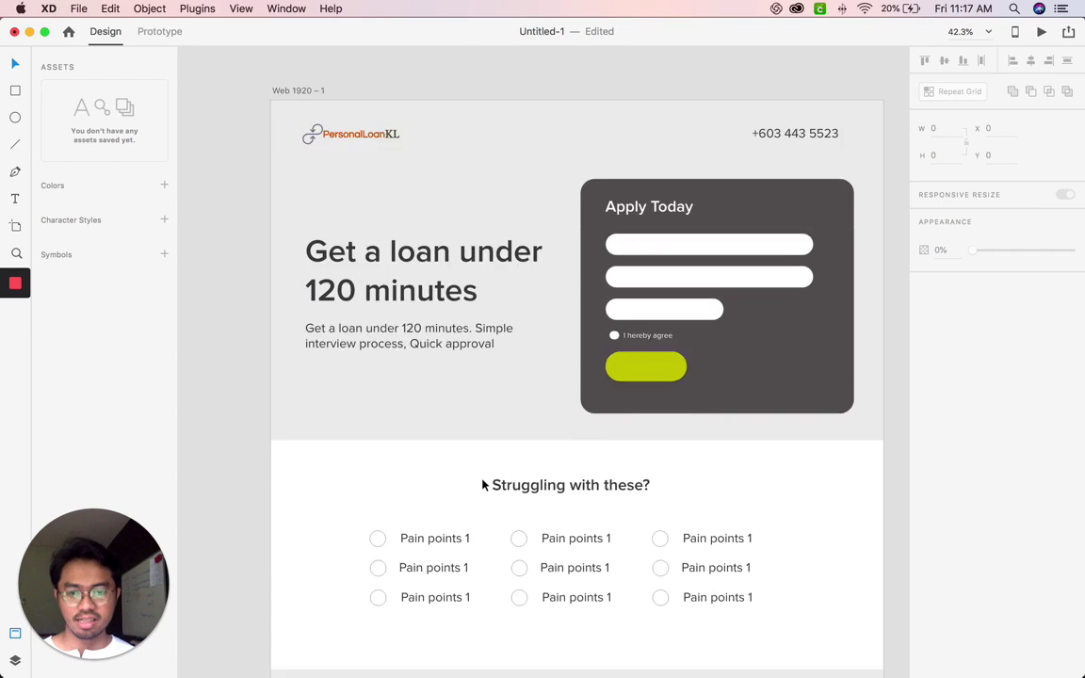
{"action": "scroll", "coordinate": [523, 497], "scroll_direction": "down", "scroll_amount": 20}
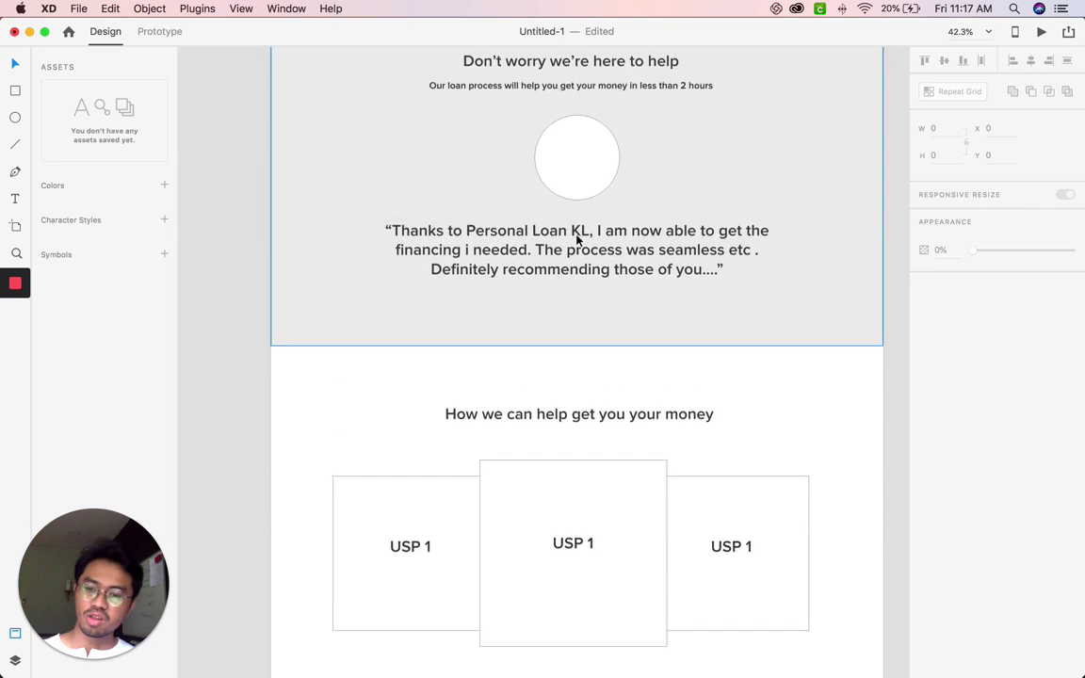
{"action": "scroll", "coordinate": [580, 253], "scroll_direction": "down", "scroll_amount": 12}
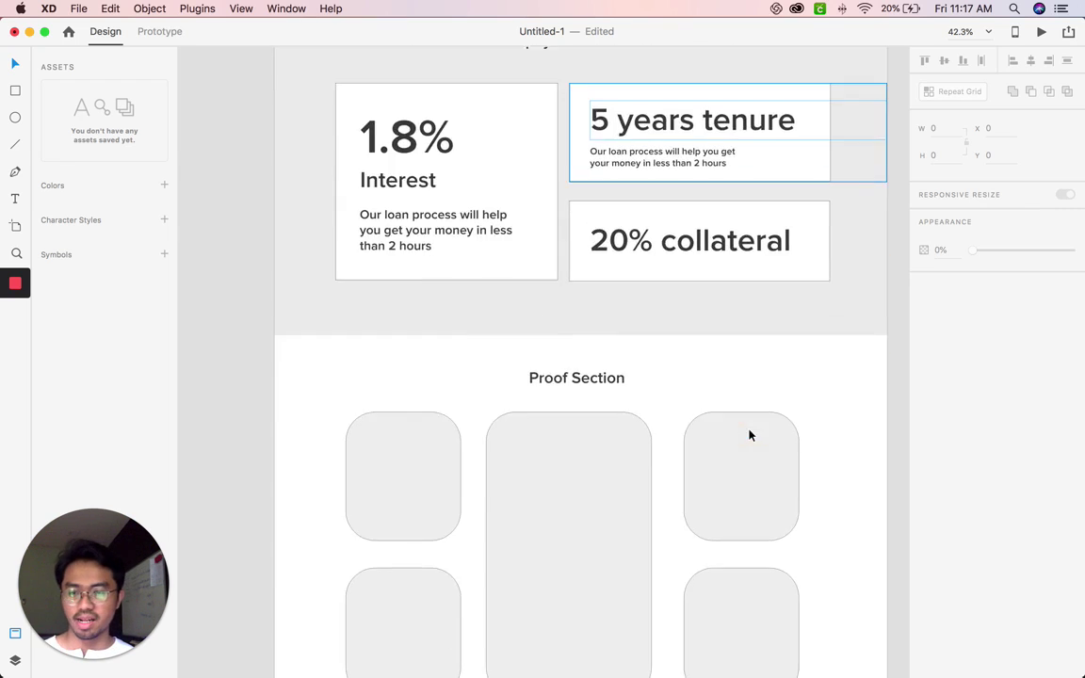
{"action": "scroll", "coordinate": [751, 434], "scroll_direction": "up", "scroll_amount": 9}
{"action": "scroll", "coordinate": [751, 435], "scroll_direction": "up", "scroll_amount": 20}
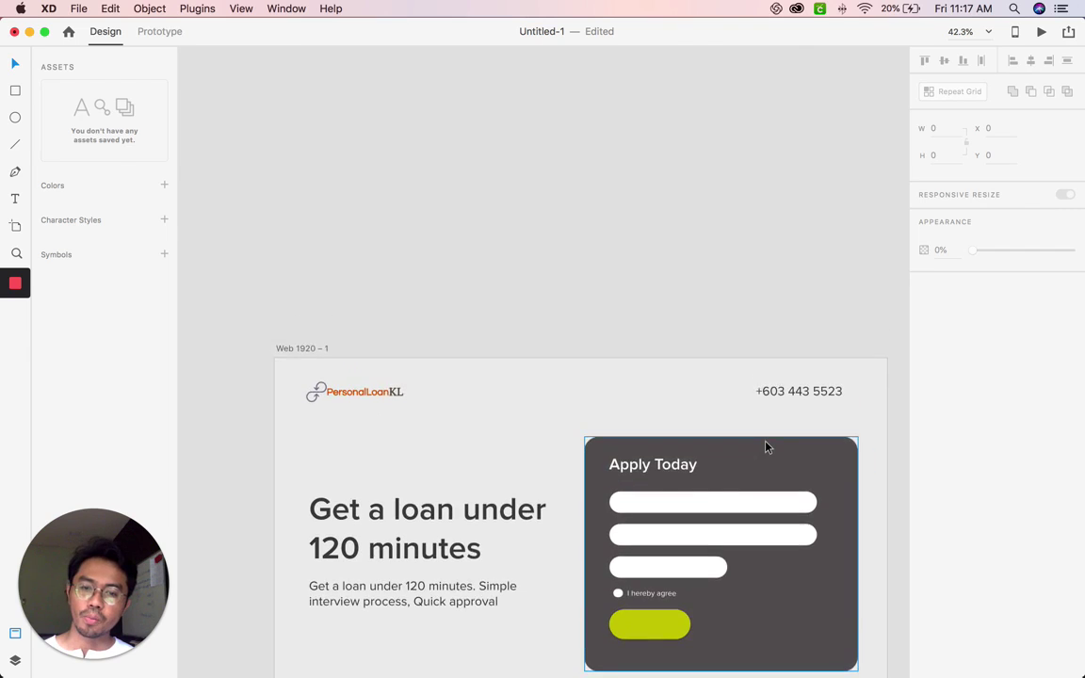
{"action": "scroll", "coordinate": [766, 446], "scroll_direction": "up", "scroll_amount": 4}
{"action": "scroll", "coordinate": [780, 376], "scroll_direction": "down", "scroll_amount": 2}
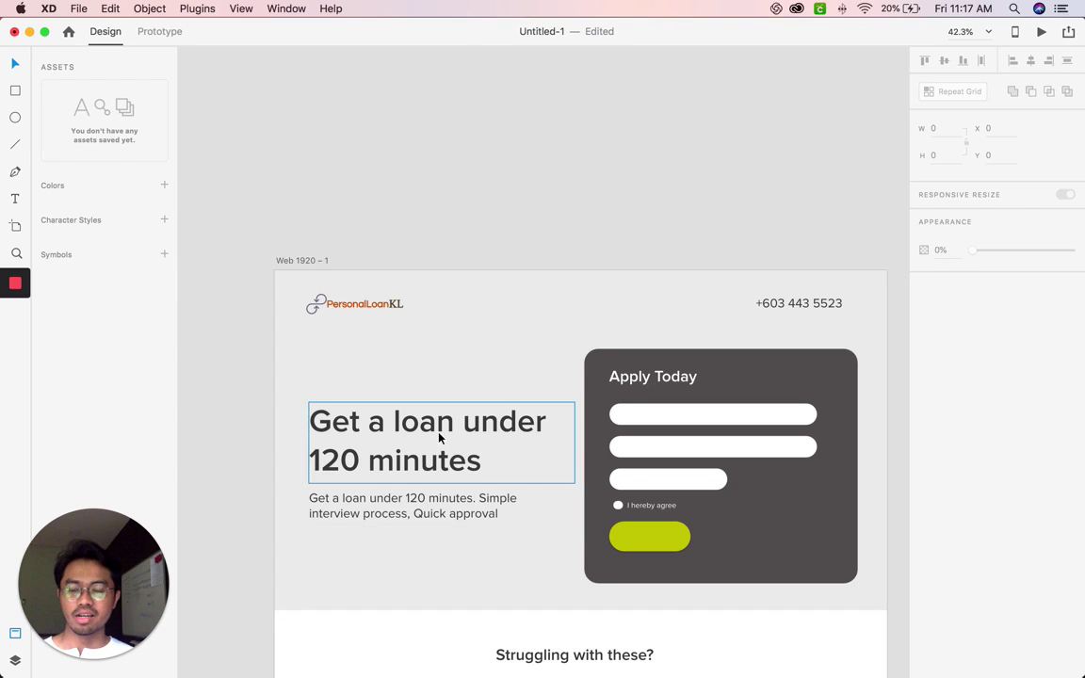
{"action": "scroll", "coordinate": [437, 424], "scroll_direction": "up", "scroll_amount": 1}
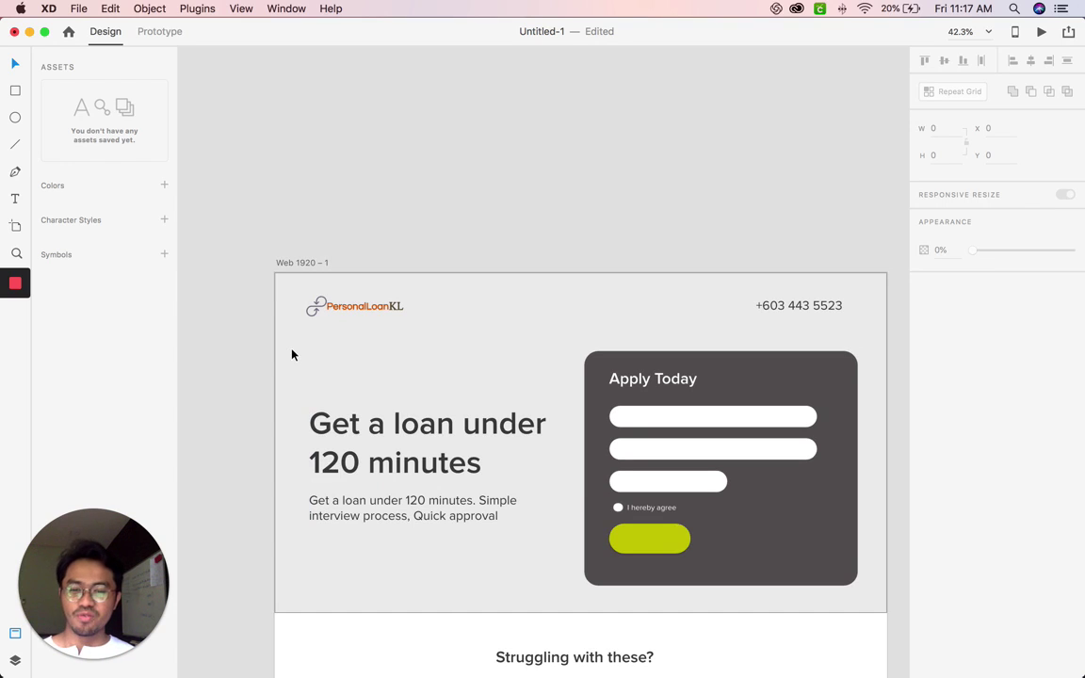
{"action": "scroll", "coordinate": [411, 660], "scroll_direction": "up", "scroll_amount": 1}
Switch to Google Chrome with the PersonalLoanKL.com page and quit WhatsApp
{"action": "mouse_move", "coordinate": [544, 659]}
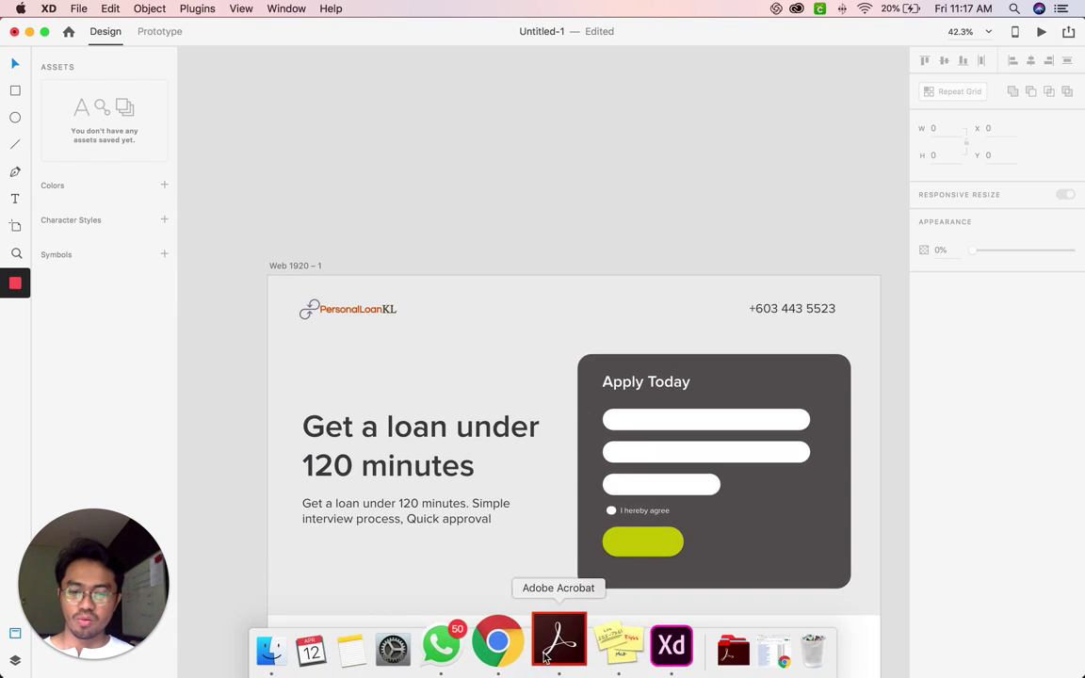
{"action": "left_click", "coordinate": [497, 643]}
{"action": "right_click", "coordinate": [482, 639]}
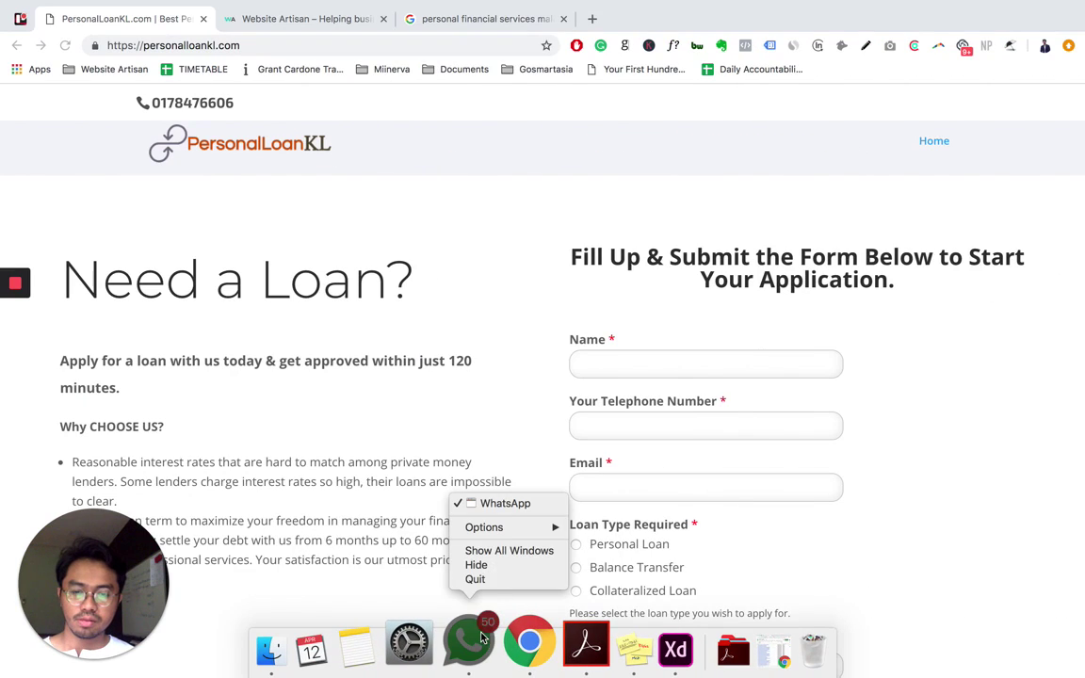
{"action": "left_click", "coordinate": [475, 579]}
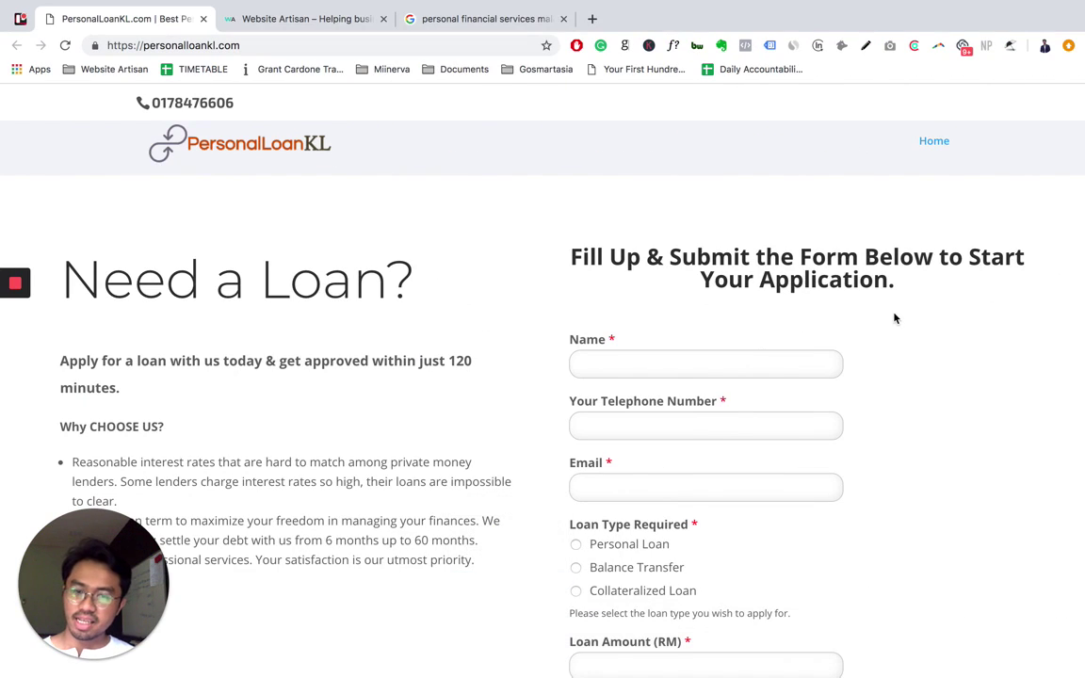
Examine the live page's header, "Need a Loan?" headline, selling points and long application form for comparison with the wireframe
{"action": "left_click_drag", "start_coordinate": [122, 565], "coordinate": [1041, 566]}
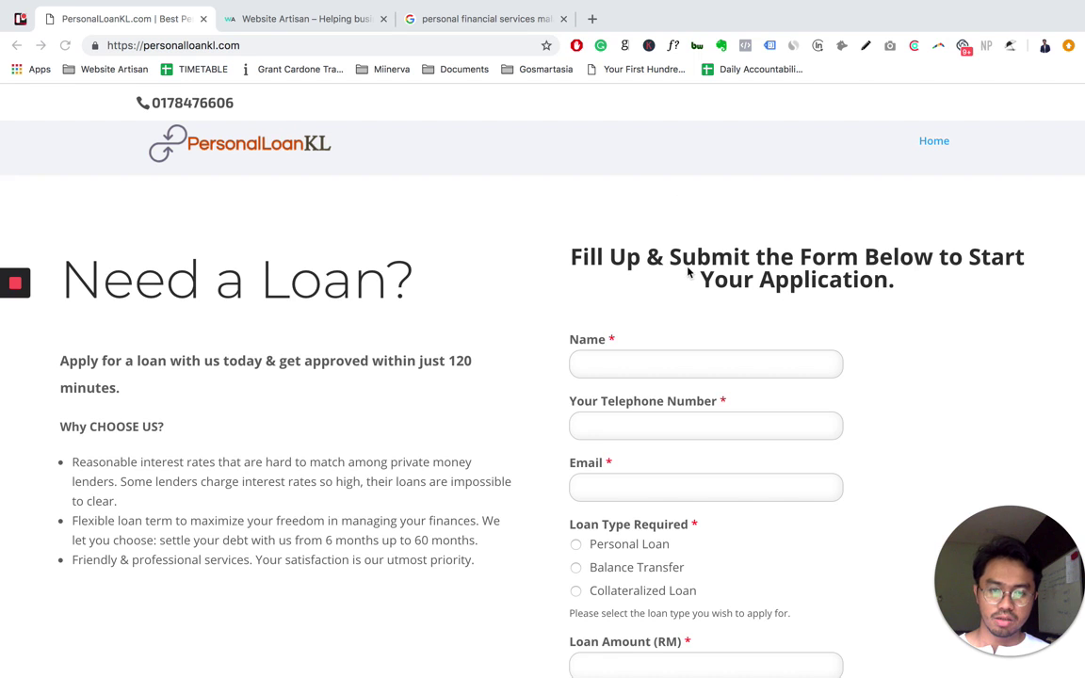
{"action": "scroll", "coordinate": [645, 630], "scroll_direction": "down", "scroll_amount": 5}
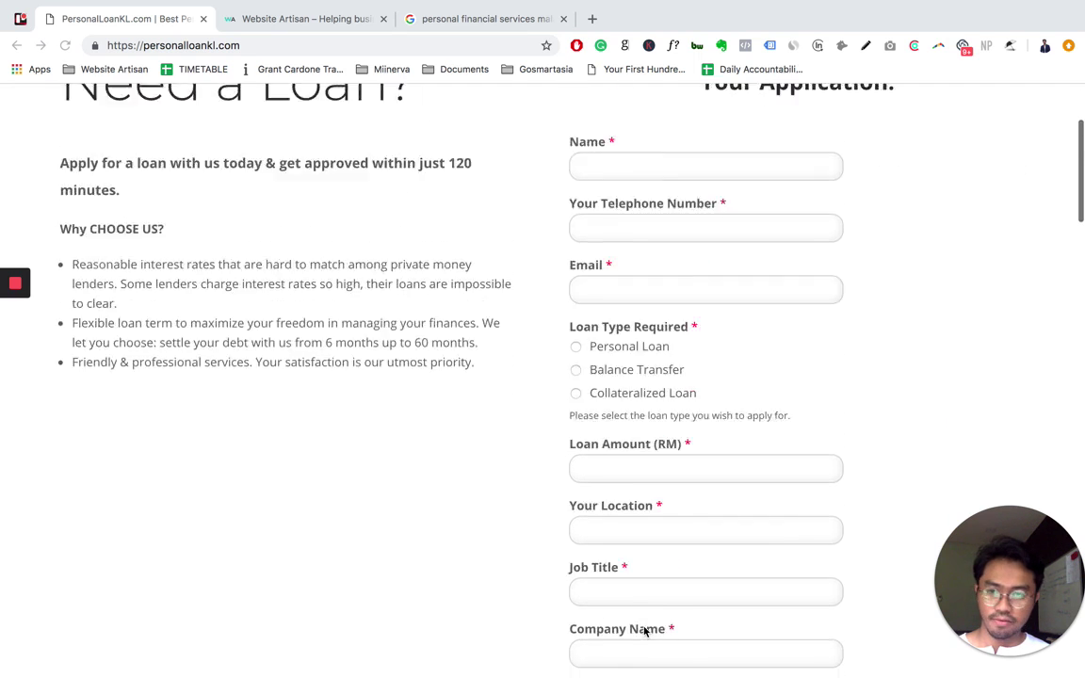
{"action": "scroll", "coordinate": [644, 632], "scroll_direction": "up", "scroll_amount": 5}
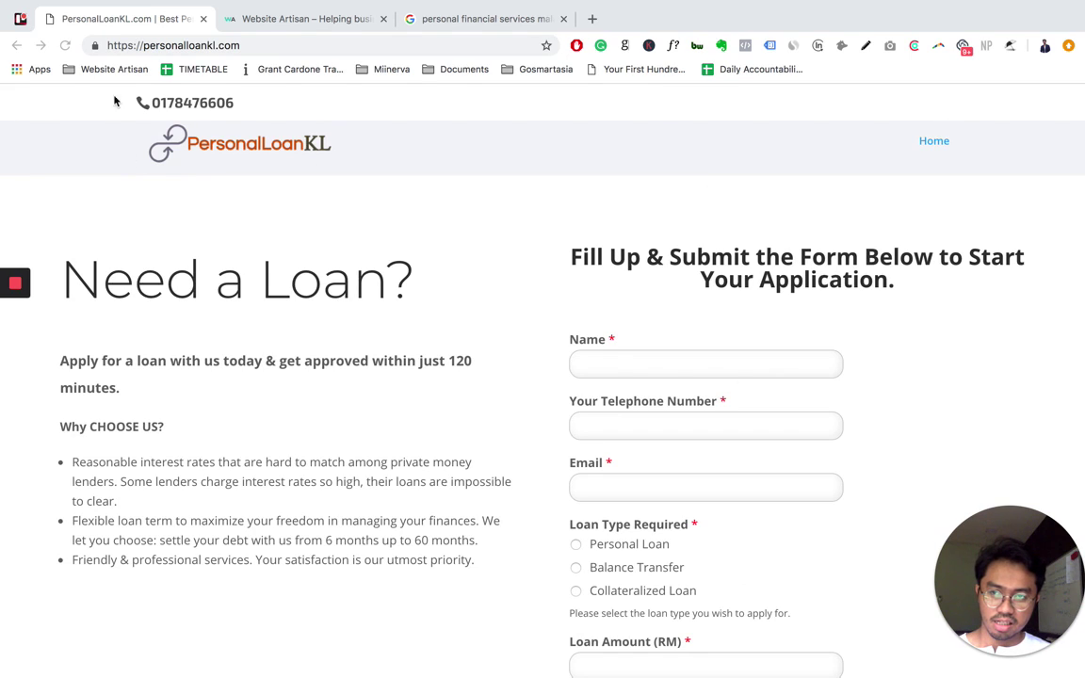
{"action": "scroll", "coordinate": [665, 484], "scroll_direction": "down", "scroll_amount": 1}
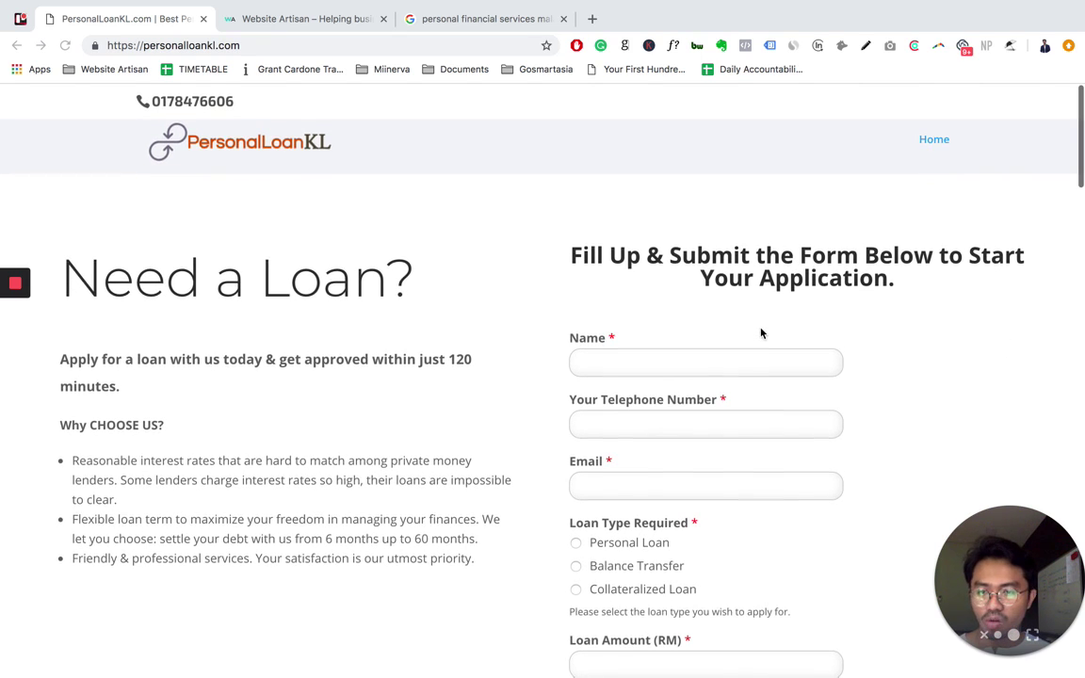
{"action": "scroll", "coordinate": [760, 332], "scroll_direction": "down", "scroll_amount": 1}
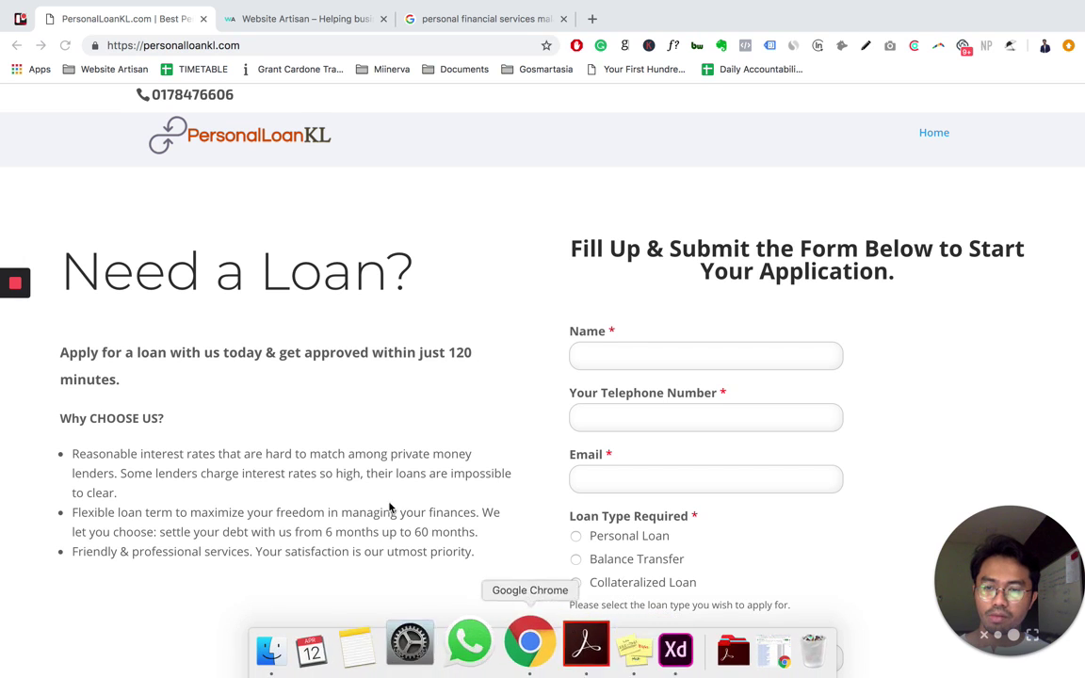
{"action": "scroll", "coordinate": [405, 504], "scroll_direction": "up", "scroll_amount": 1}
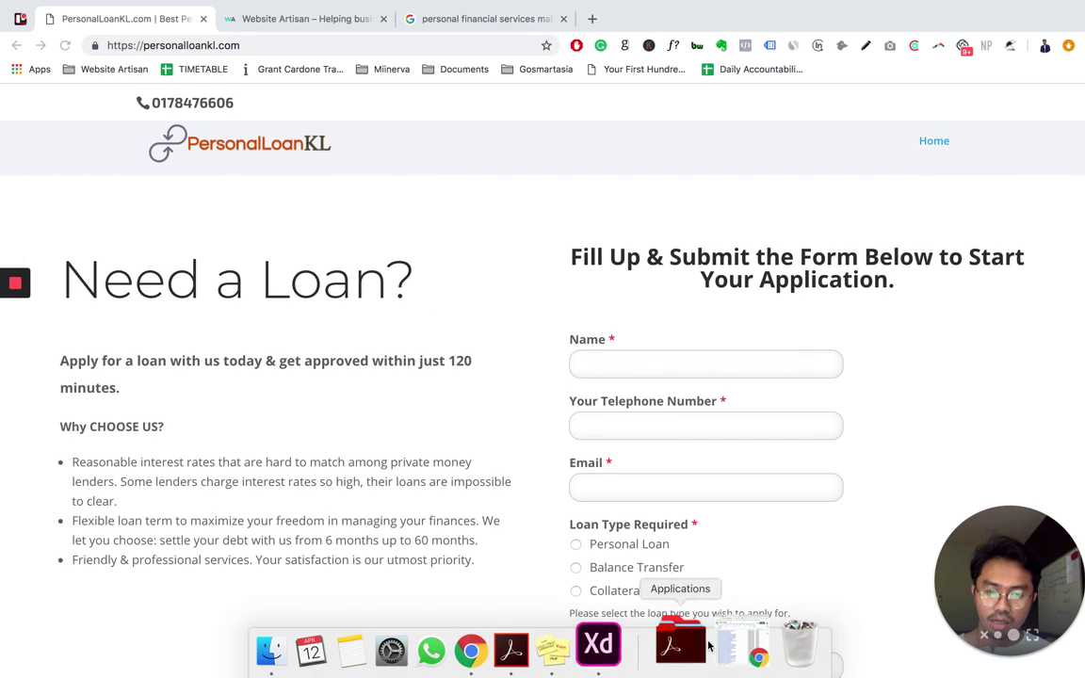
Switch to Adobe XD and examine the wireframe's hero section, including the headline, phone number and Apply Today form
{"action": "left_click", "coordinate": [598, 645]}
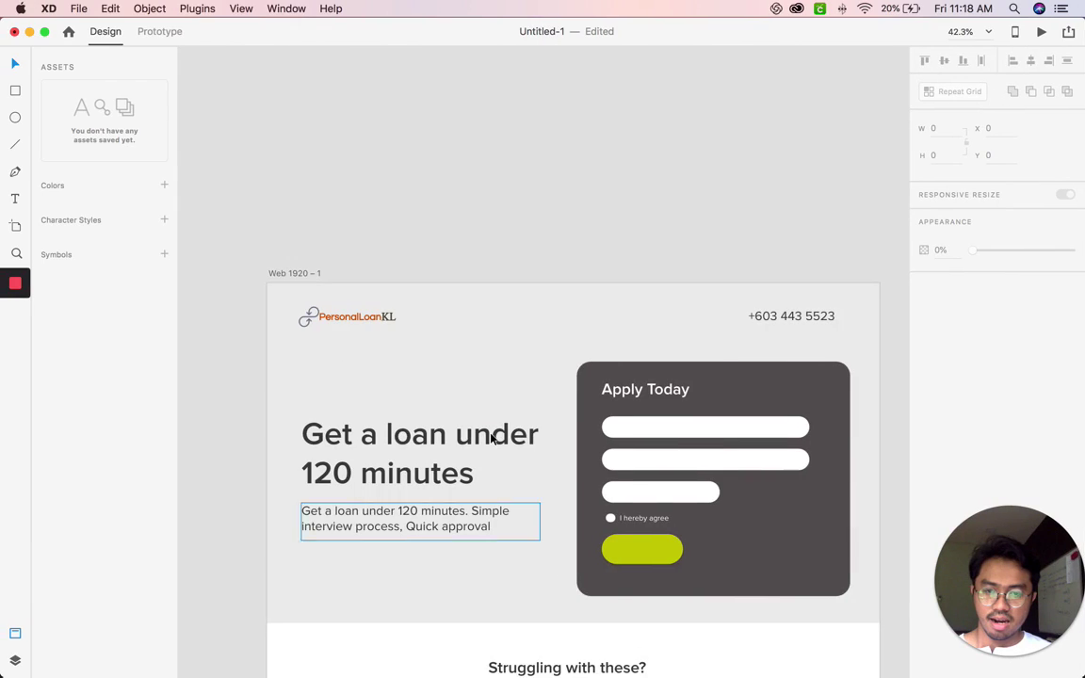
{"action": "scroll", "coordinate": [491, 437], "scroll_direction": "down", "scroll_amount": 2}
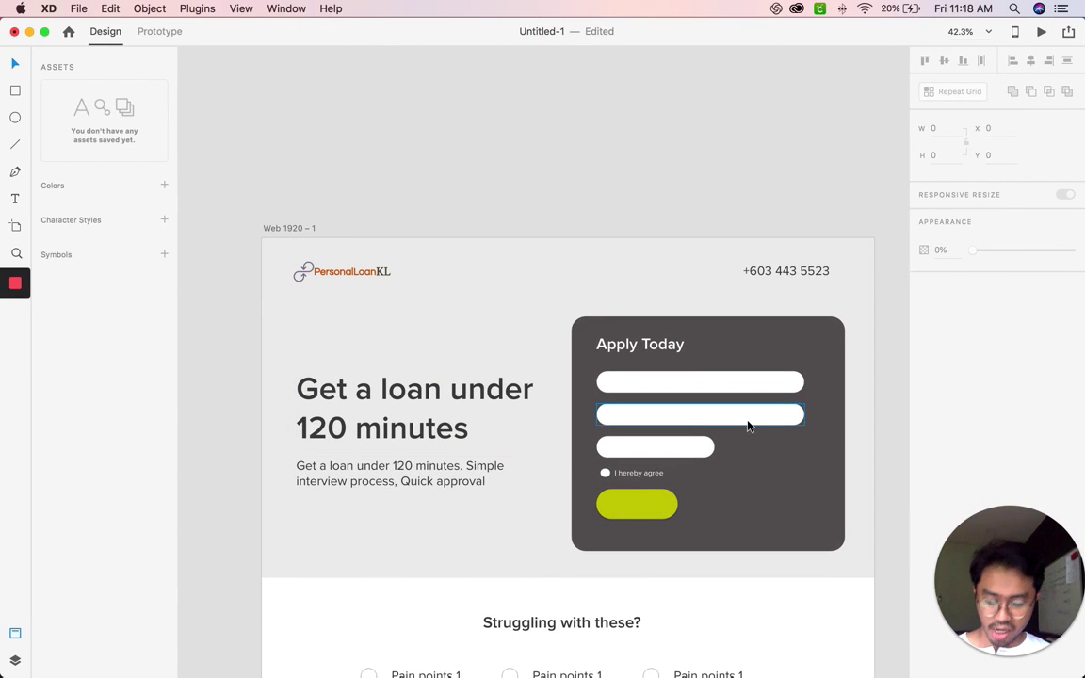
{"action": "scroll", "coordinate": [748, 426], "scroll_direction": "up", "scroll_amount": 3}
{"action": "scroll", "coordinate": [746, 426], "scroll_direction": "down", "scroll_amount": 2}
{"action": "scroll", "coordinate": [745, 426], "scroll_direction": "up", "scroll_amount": 1}
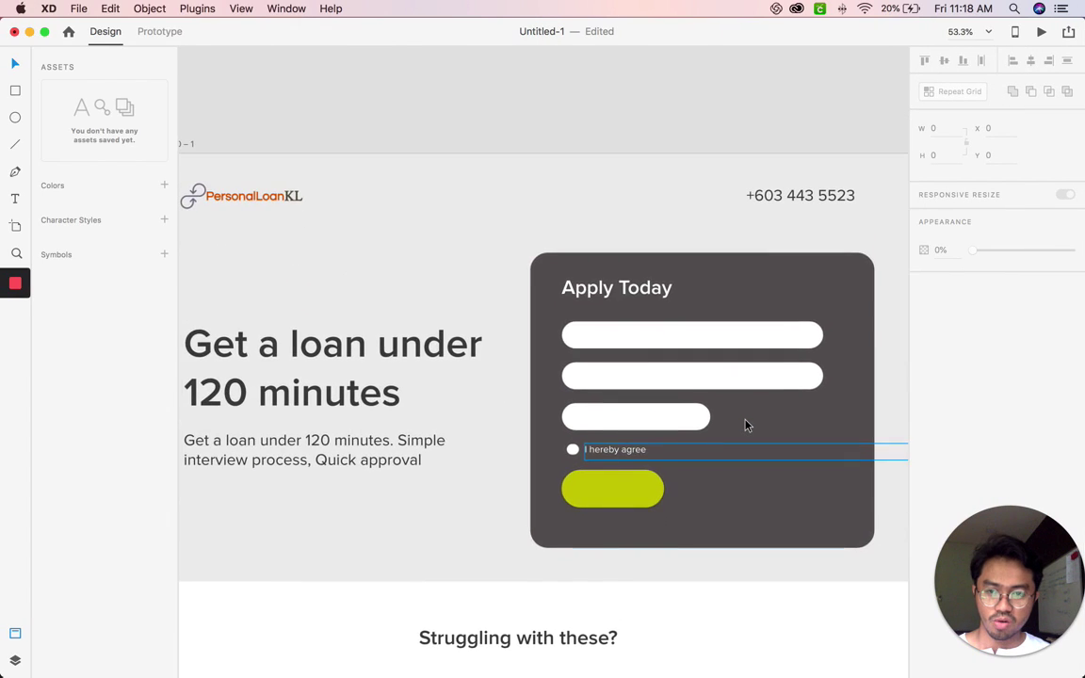
{"action": "scroll", "coordinate": [745, 426], "scroll_direction": "down", "scroll_amount": 2}
{"action": "scroll", "coordinate": [743, 421], "scroll_direction": "up", "scroll_amount": 2}
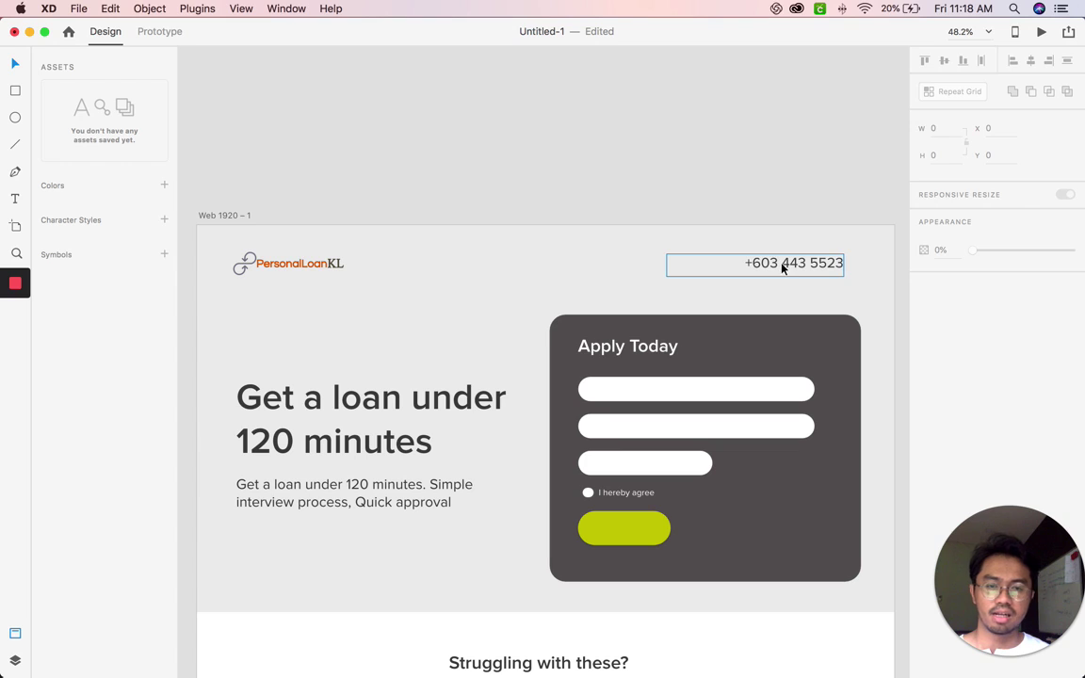
Copy the tagline "Apply for a loan with us today & get approved within just 120 minutes." from the PersonalLoanKL.com page in Chrome
{"action": "double_click", "coordinate": [333, 491]}
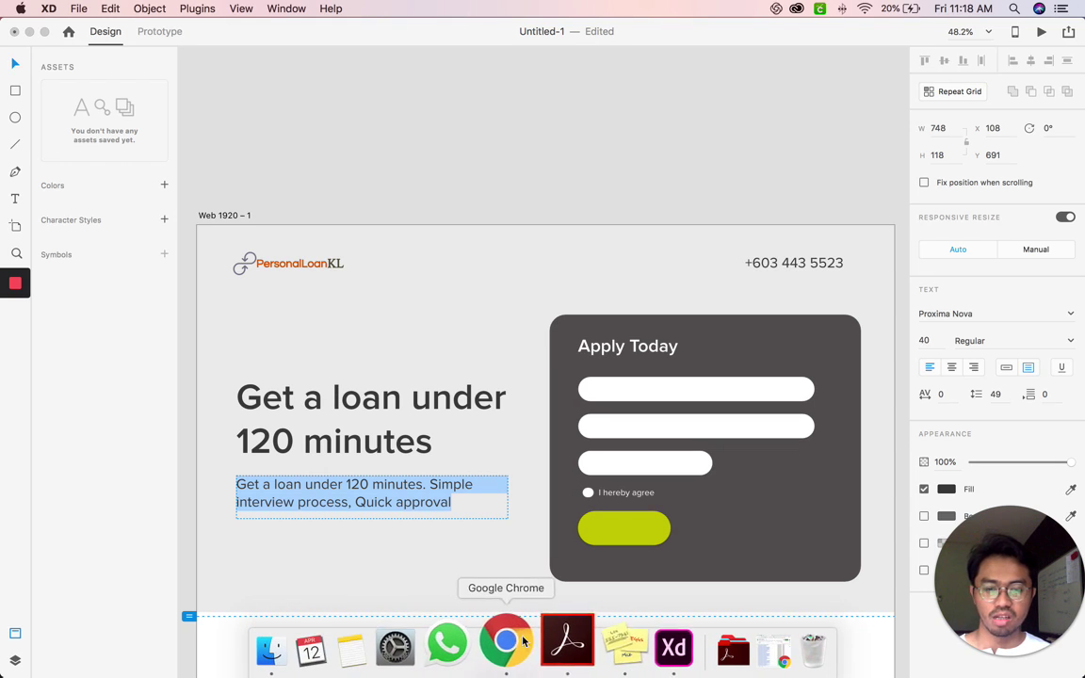
{"action": "left_click", "coordinate": [507, 642]}
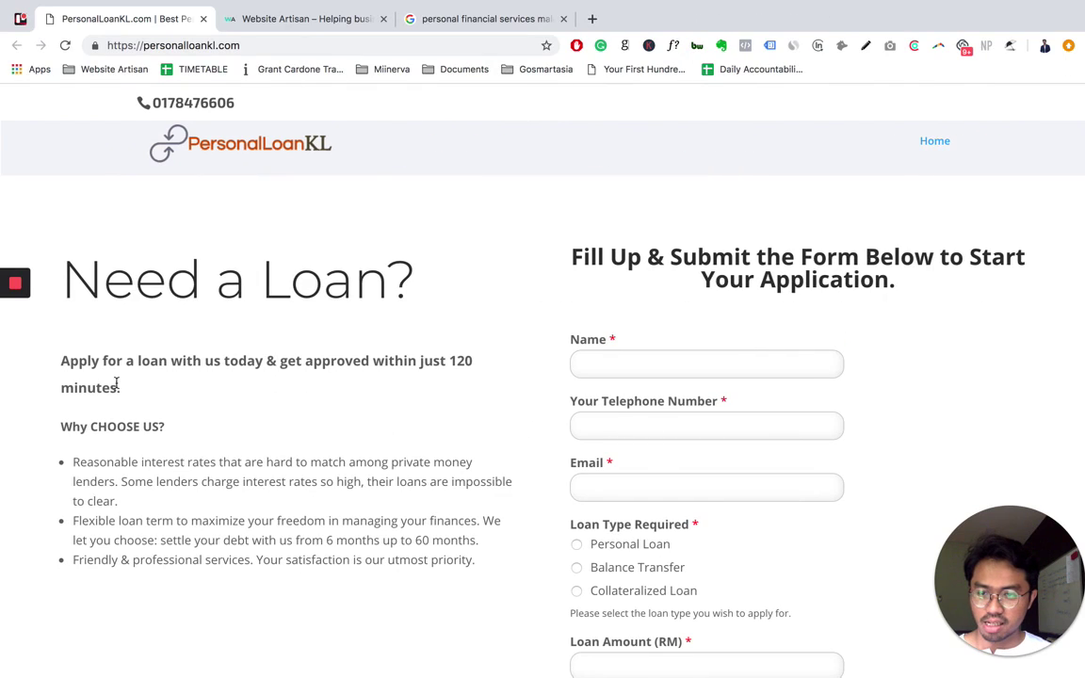
{"action": "triple_click", "coordinate": [69, 377]}
{"action": "key", "text": "super+c"}
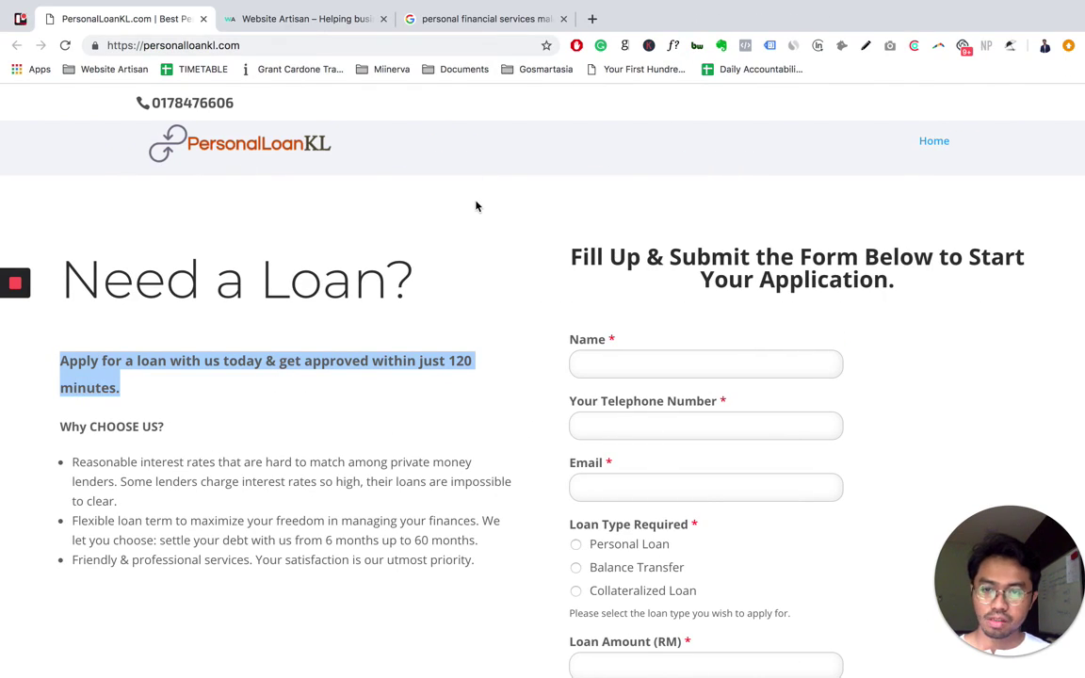
In Adobe XD, replace the hero subheading with "Apply for a loan with us today & get approved within just 120 minutes."
{"action": "key", "text": "ctrl+Up"}
{"action": "left_click", "coordinate": [497, 377]}
{"action": "double_click", "coordinate": [367, 502]}
{"action": "key", "text": "super+a"}
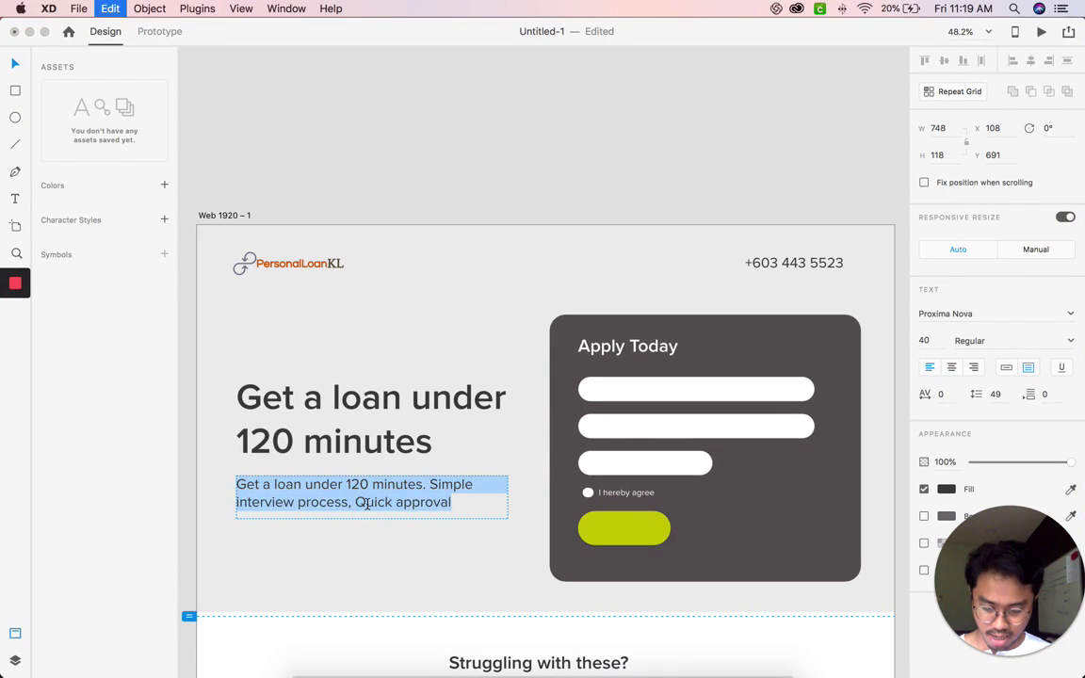
{"action": "key", "text": "super+v"}
{"action": "key", "text": "Escape"}
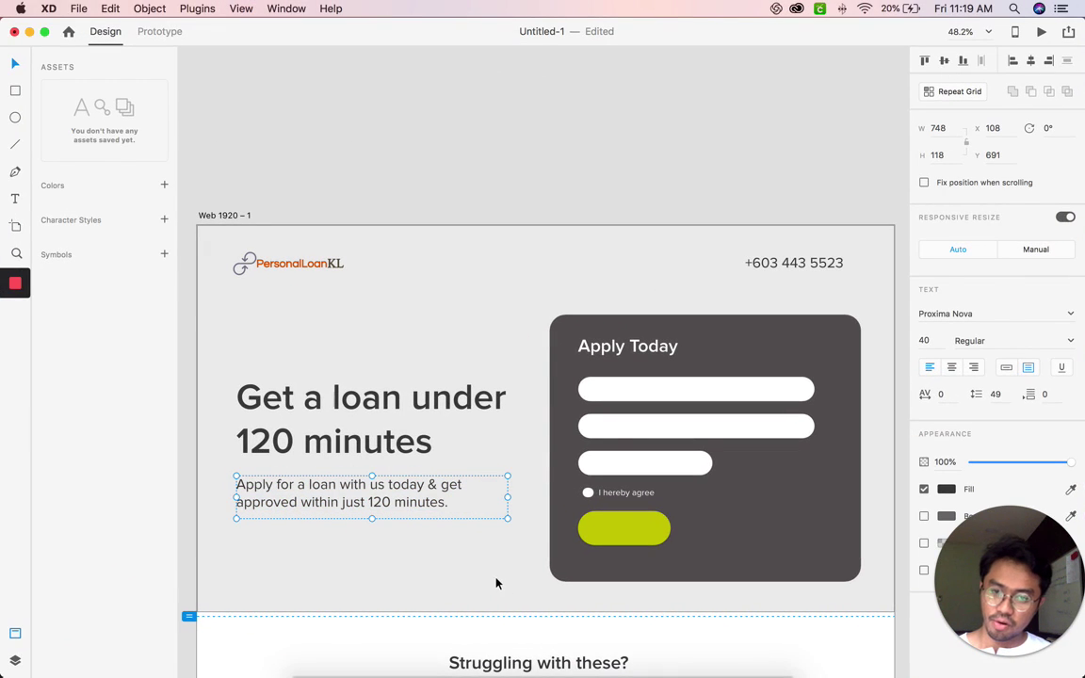
{"action": "key", "text": "Return"}
{"action": "left_click", "coordinate": [461, 506]}
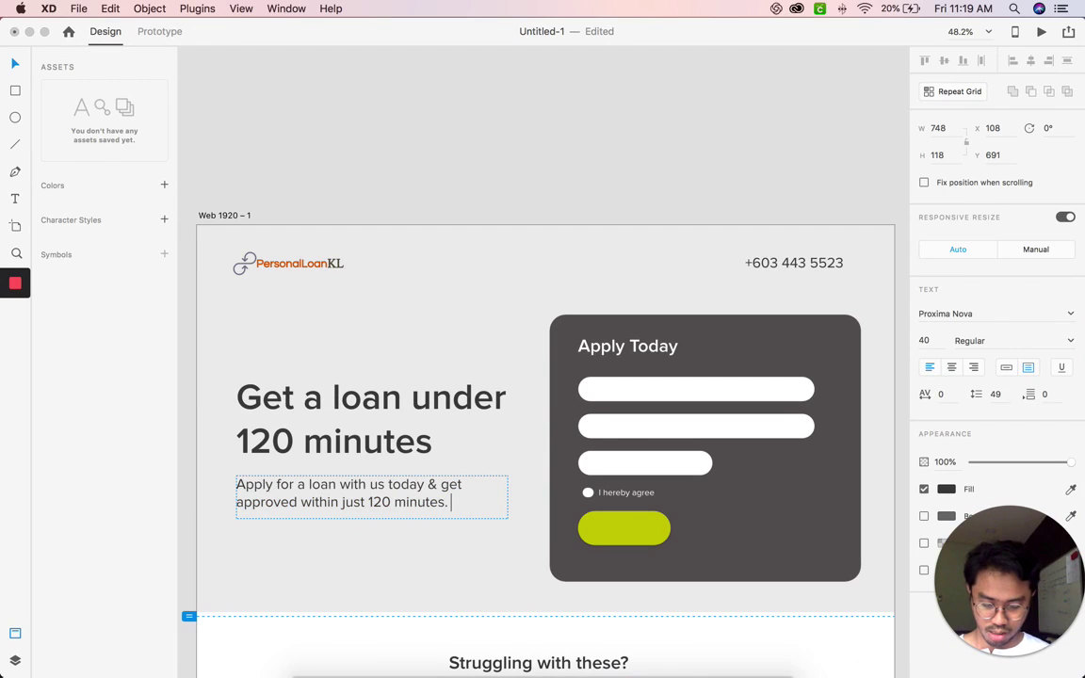
{"action": "key", "text": "Escape"}
{"action": "key", "text": "Escape"}
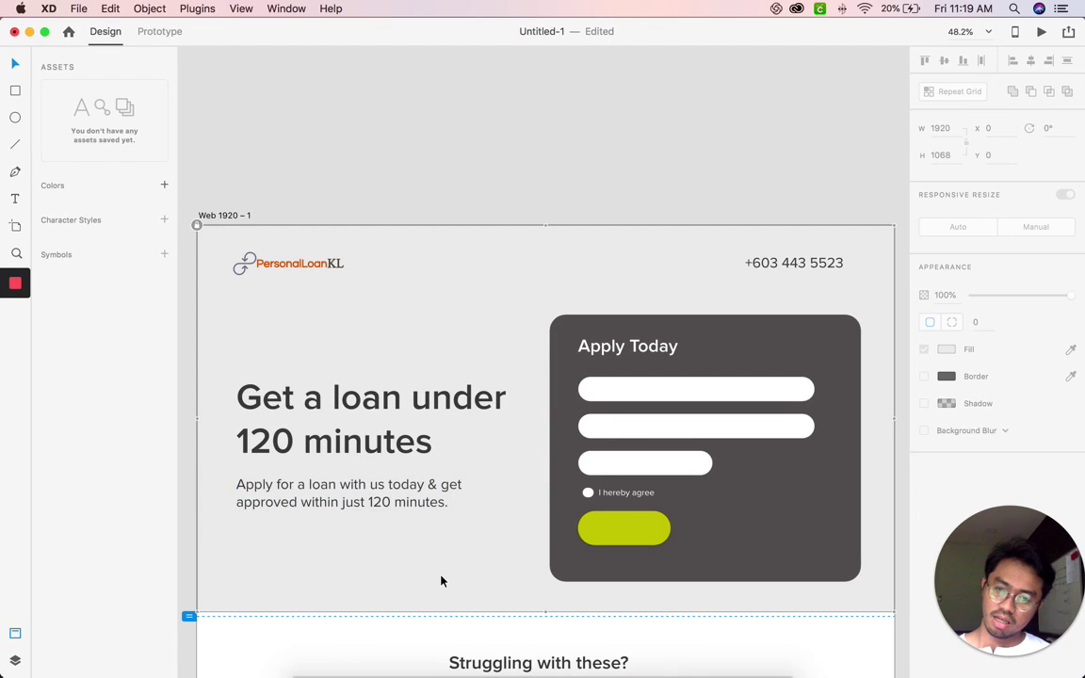
Move the "Get a loan under 120 minutes" headline up to Y 368 and shift the subheading up closer beneath it
{"action": "scroll", "coordinate": [421, 557], "scroll_direction": "down", "scroll_amount": 2}
{"action": "left_click", "coordinate": [383, 368]}
{"action": "left_click_drag", "start_coordinate": [382, 368], "coordinate": [382, 354]}
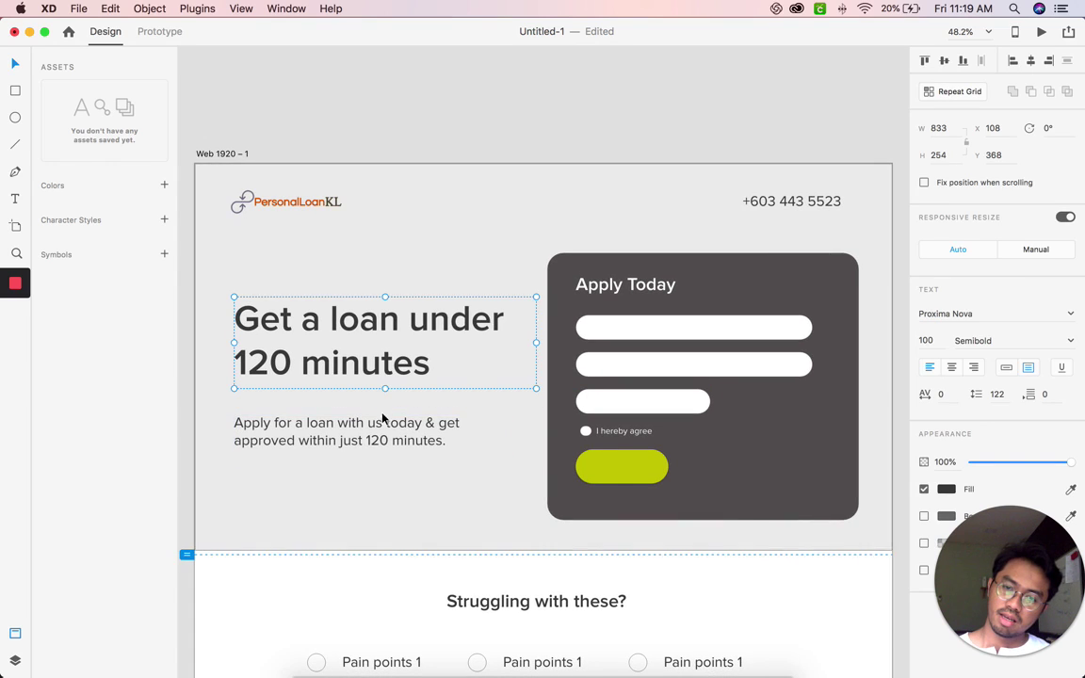
{"action": "left_click_drag", "start_coordinate": [381, 424], "coordinate": [381, 409]}
{"action": "left_click", "coordinate": [453, 501]}
{"action": "scroll", "coordinate": [528, 490], "scroll_direction": "right", "scroll_amount": 1}
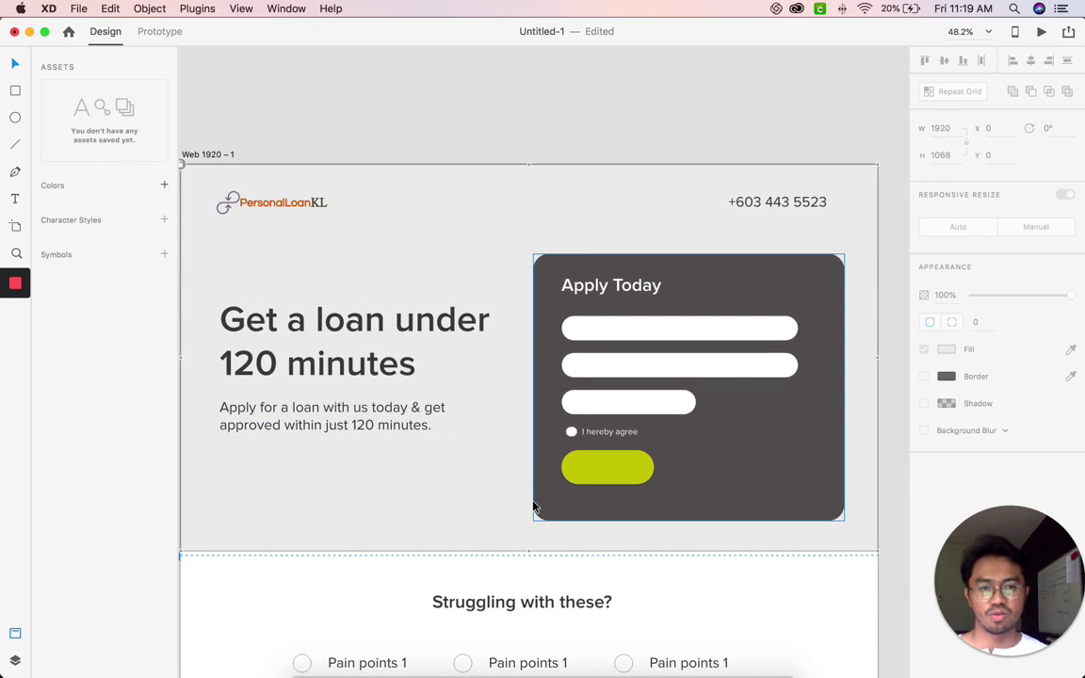
Change the fill of the green button in the Apply Today form to bright yellow
{"action": "left_click", "coordinate": [608, 476]}
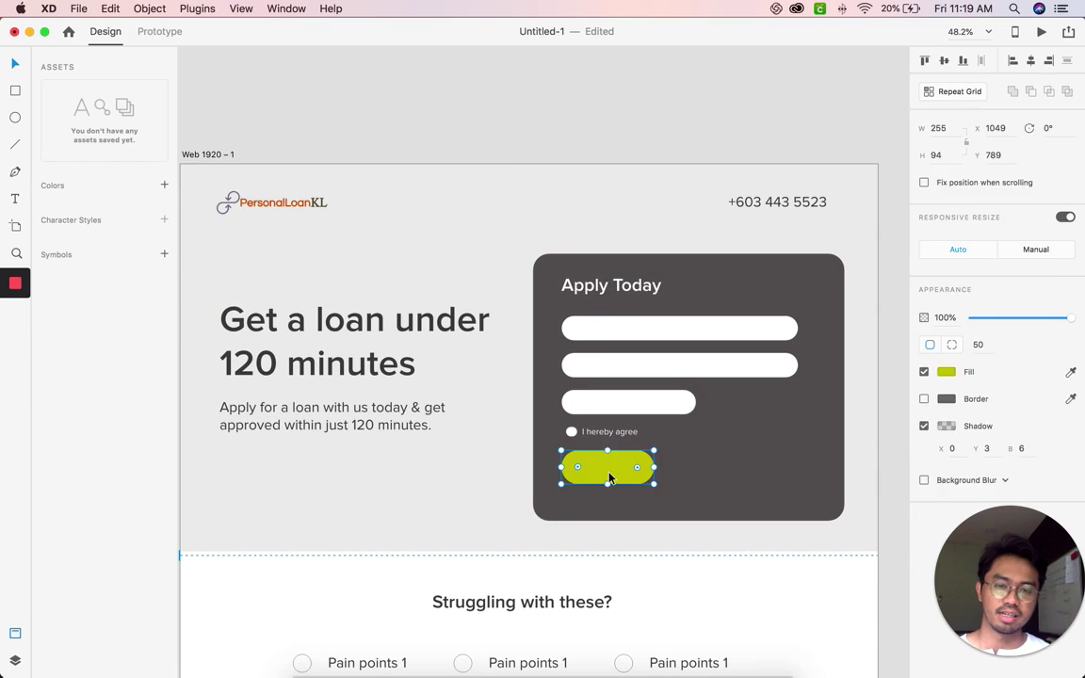
{"action": "left_click", "coordinate": [946, 322]}
{"action": "left_click_drag", "start_coordinate": [848, 298], "coordinate": [894, 256]}
{"action": "left_click", "coordinate": [518, 111]}
{"action": "left_click", "coordinate": [518, 111]}
{"action": "scroll", "coordinate": [702, 370], "scroll_direction": "down", "scroll_amount": 1}
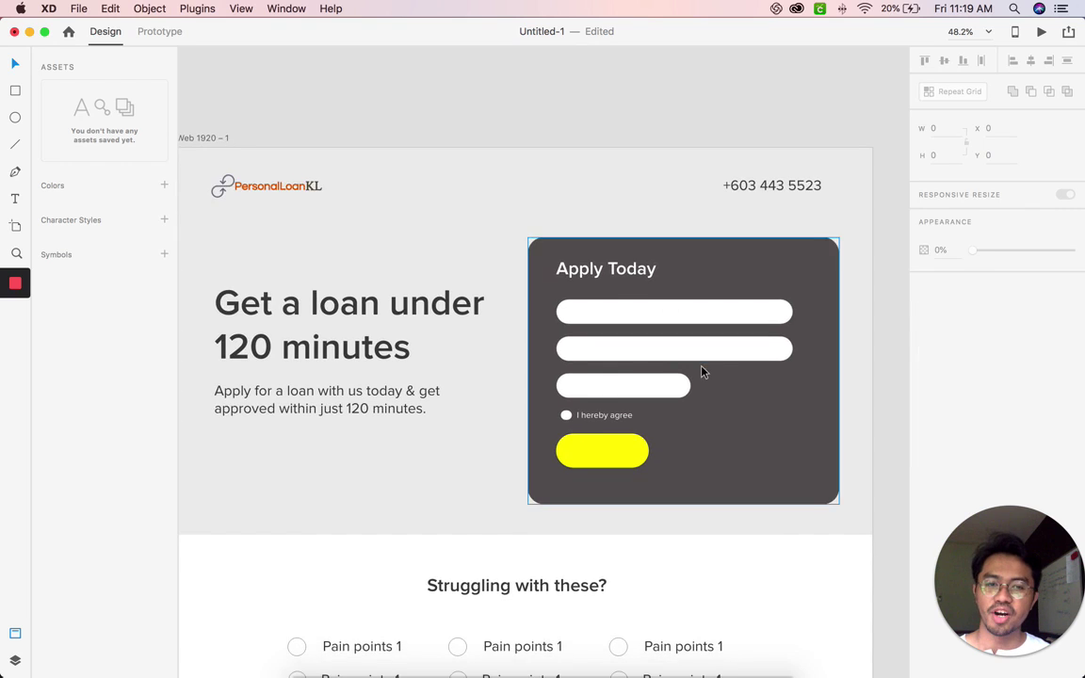
Review the hero section's headline, Apply Today form and yellow button, continuing down to the "Struggling with these?" pain points
{"action": "scroll", "coordinate": [660, 363], "scroll_direction": "left", "scroll_amount": 3}
{"action": "scroll", "coordinate": [499, 347], "scroll_direction": "right", "scroll_amount": 3}
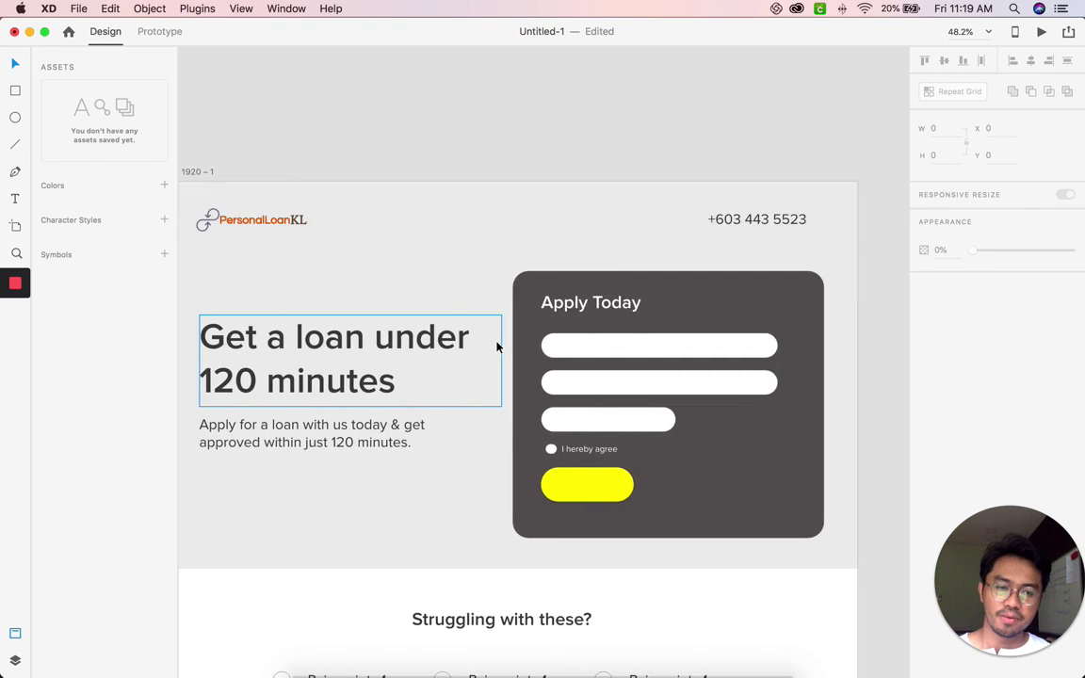
{"action": "scroll", "coordinate": [497, 348], "scroll_direction": "left", "scroll_amount": 1}
{"action": "scroll", "coordinate": [497, 347], "scroll_direction": "left", "scroll_amount": 3}
{"action": "scroll", "coordinate": [498, 348], "scroll_direction": "up", "scroll_amount": 1}
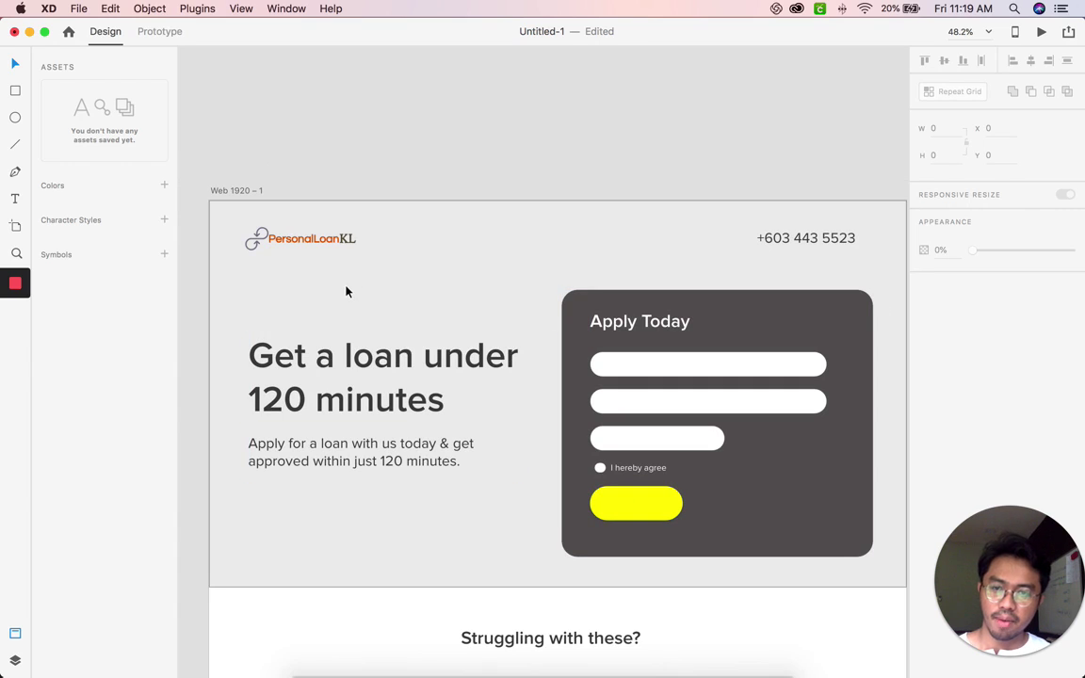
{"action": "left_click", "coordinate": [623, 515]}
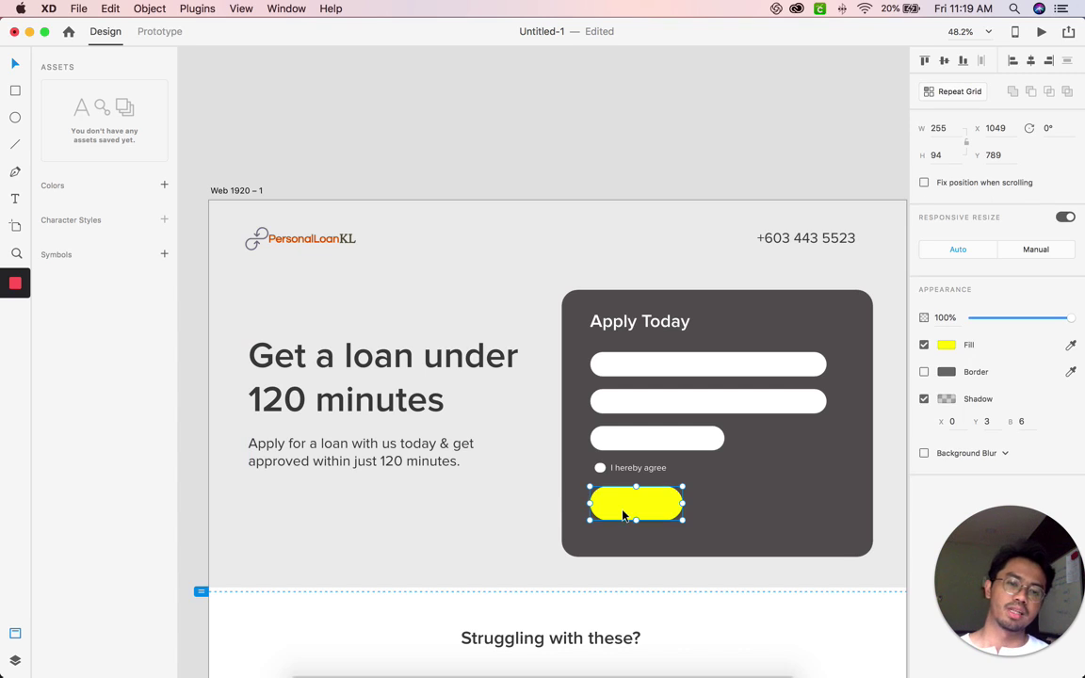
{"action": "left_click", "coordinate": [641, 321]}
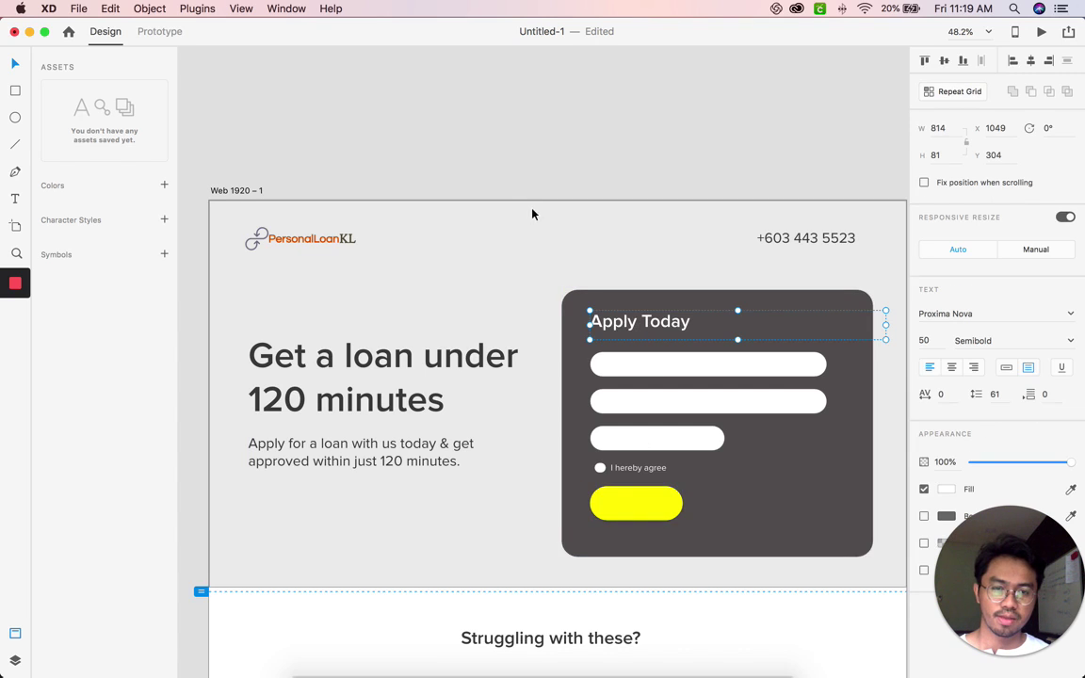
{"action": "scroll", "coordinate": [683, 499], "scroll_direction": "right", "scroll_amount": 2}
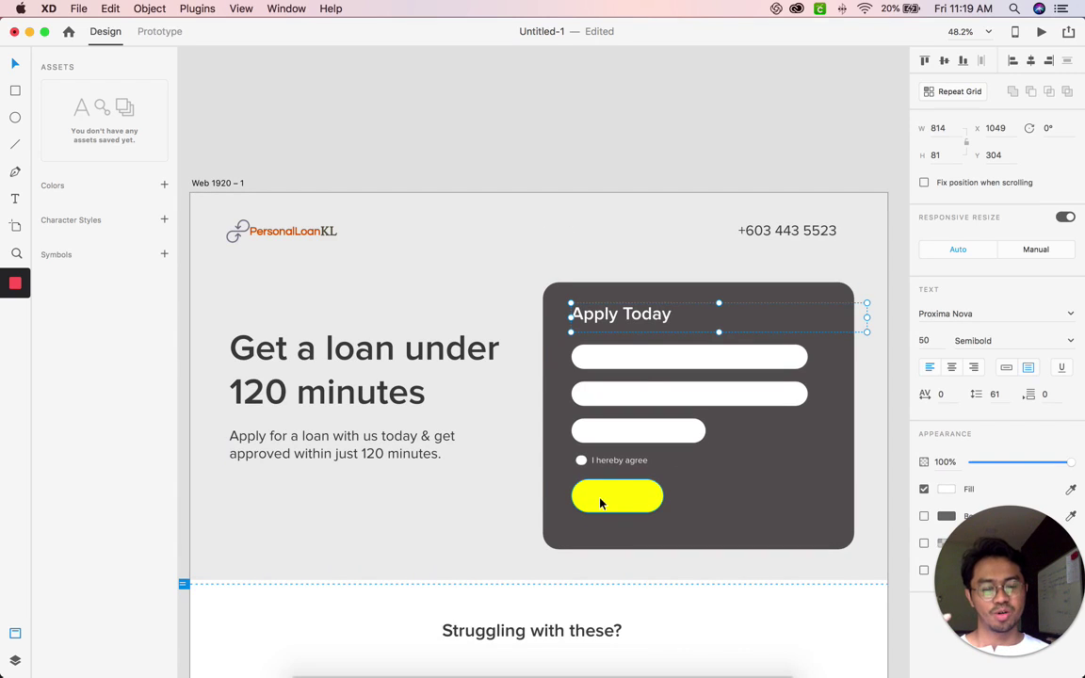
{"action": "scroll", "coordinate": [347, 332], "scroll_direction": "down", "scroll_amount": 4}
{"action": "scroll", "coordinate": [695, 296], "scroll_direction": "up", "scroll_amount": 3}
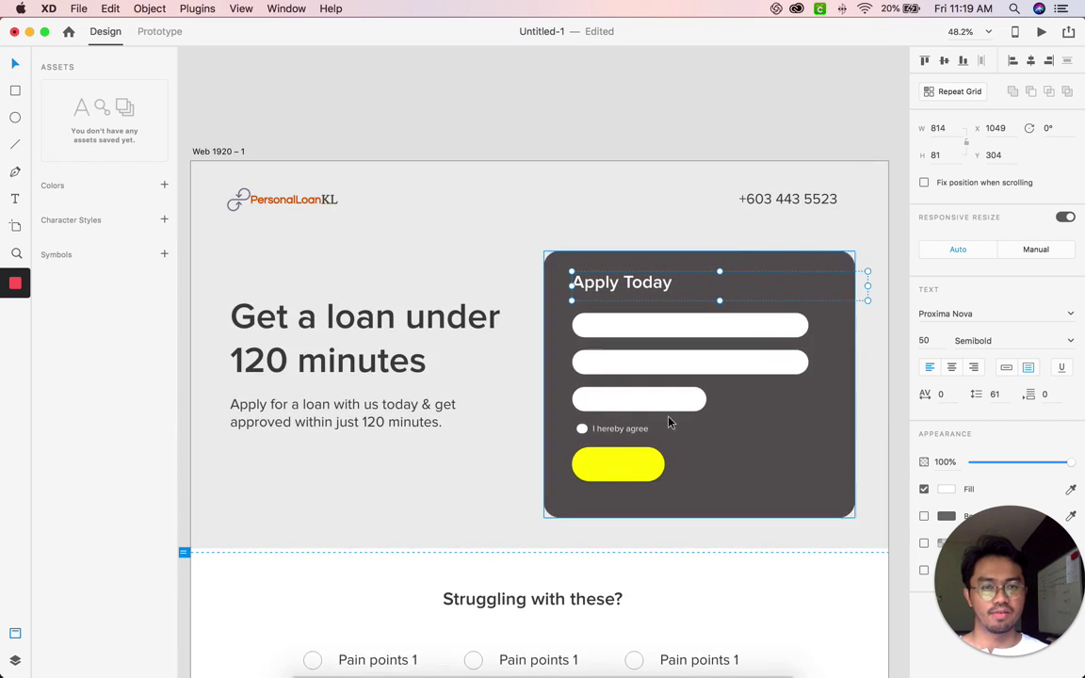
{"action": "scroll", "coordinate": [669, 422], "scroll_direction": "down", "scroll_amount": 8}
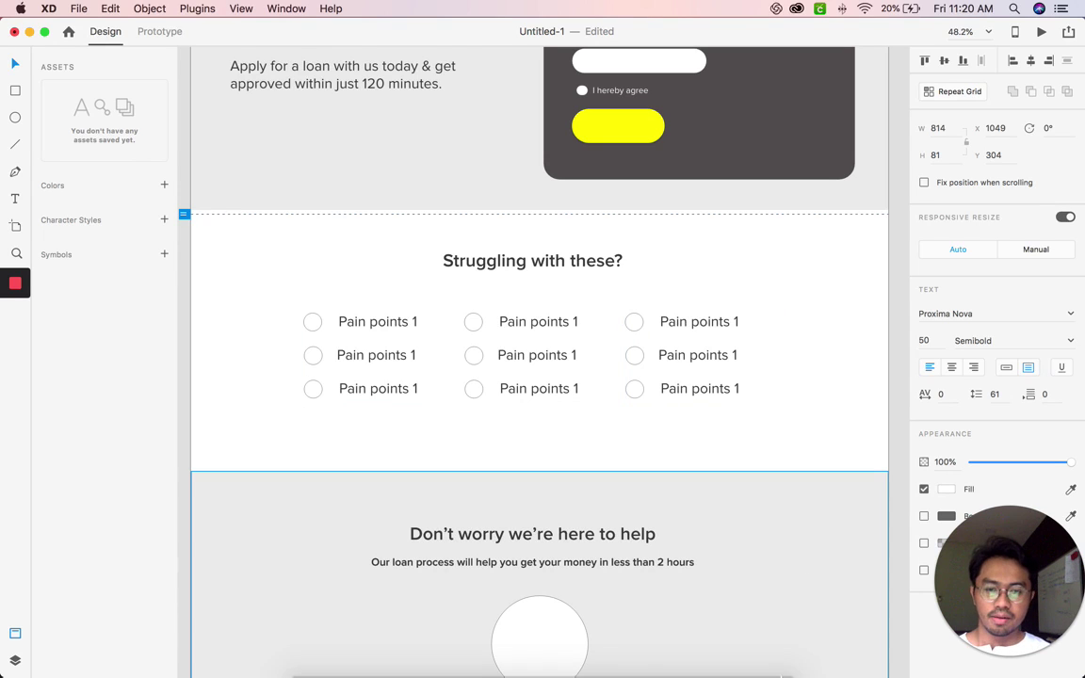
Switch to Chrome and examine the PersonalLoanKL.com page's opening copy, application form, loan services and company benefits for comparison
{"action": "mouse_move", "coordinate": [556, 675]}
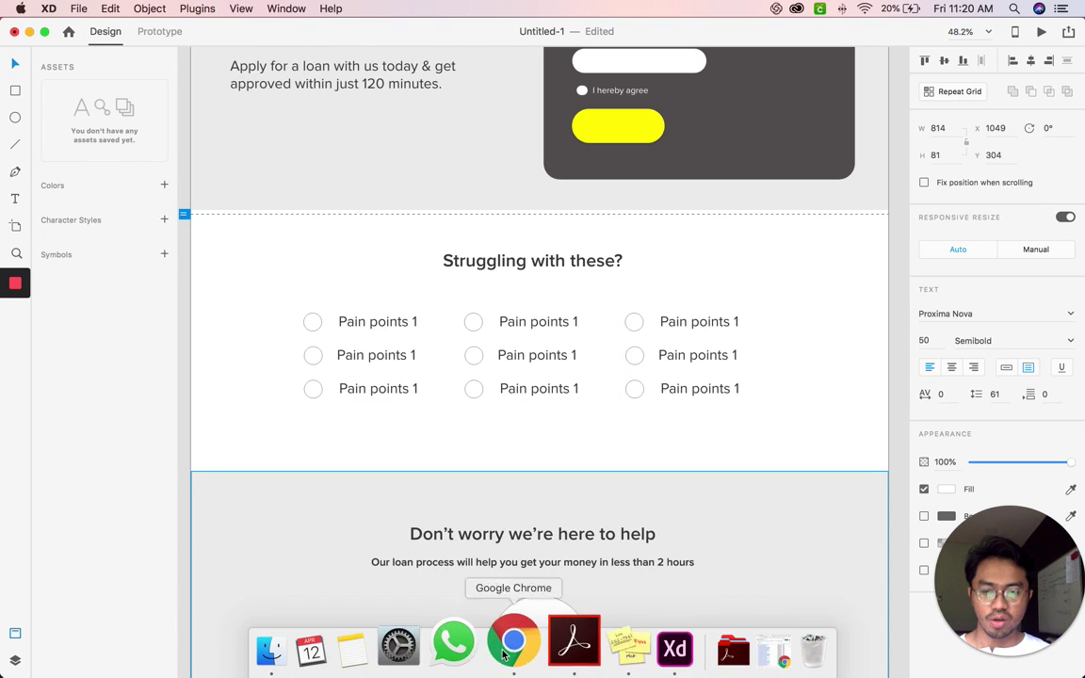
{"action": "left_click", "coordinate": [515, 648]}
{"action": "scroll", "coordinate": [471, 297], "scroll_direction": "down", "scroll_amount": 10}
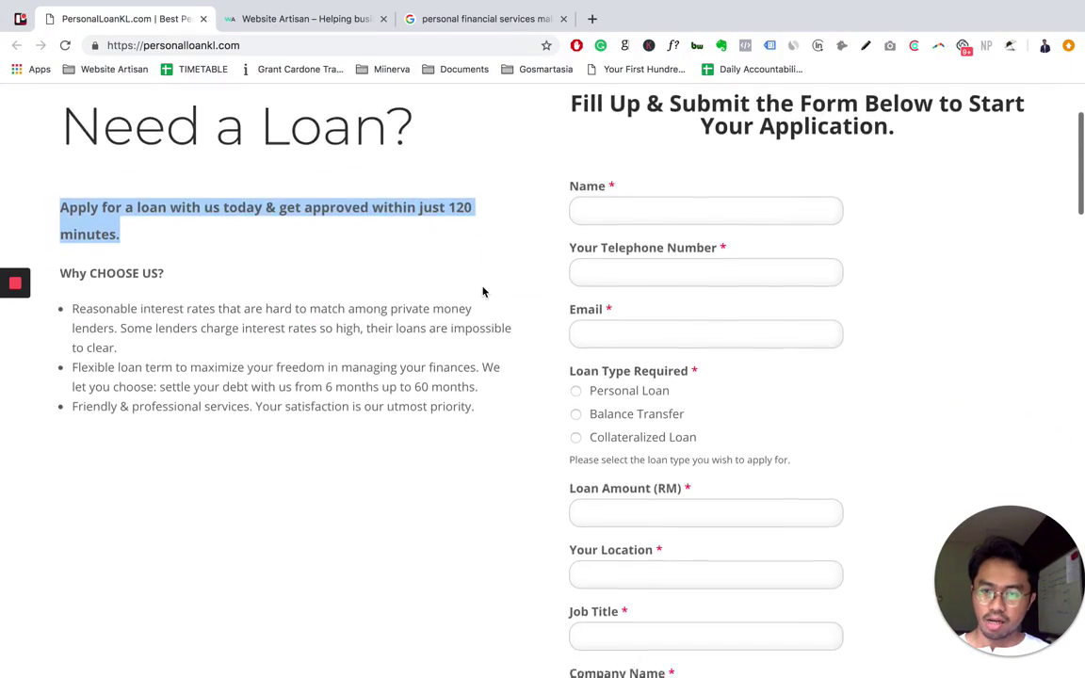
{"action": "scroll", "coordinate": [483, 292], "scroll_direction": "down", "scroll_amount": 10}
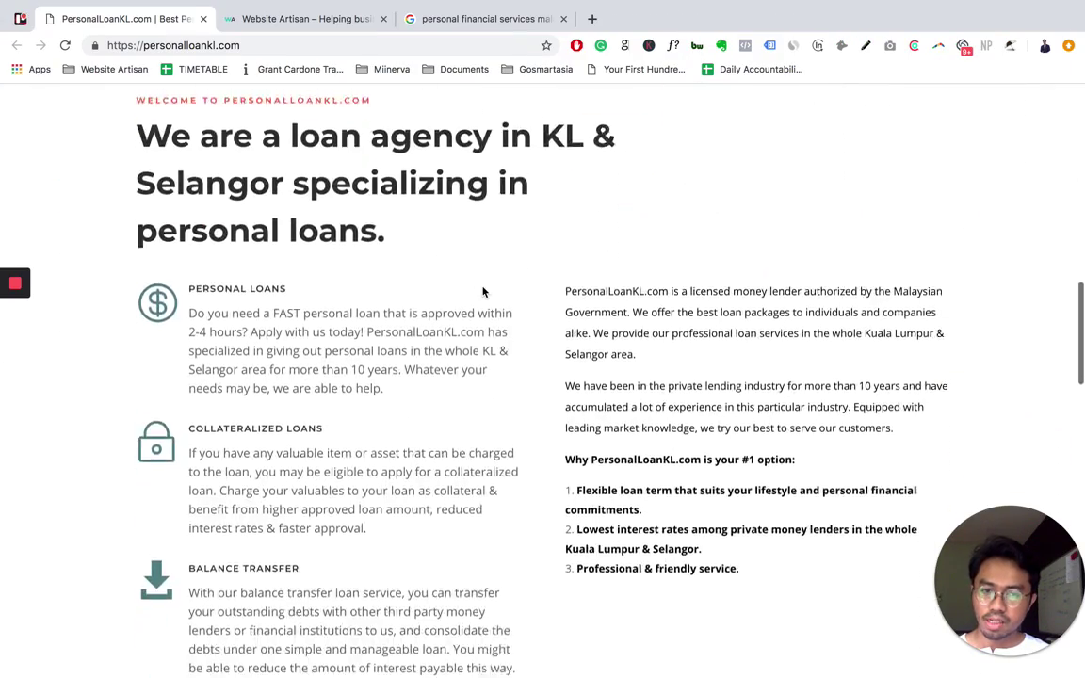
{"action": "scroll", "coordinate": [482, 292], "scroll_direction": "down", "scroll_amount": 4}
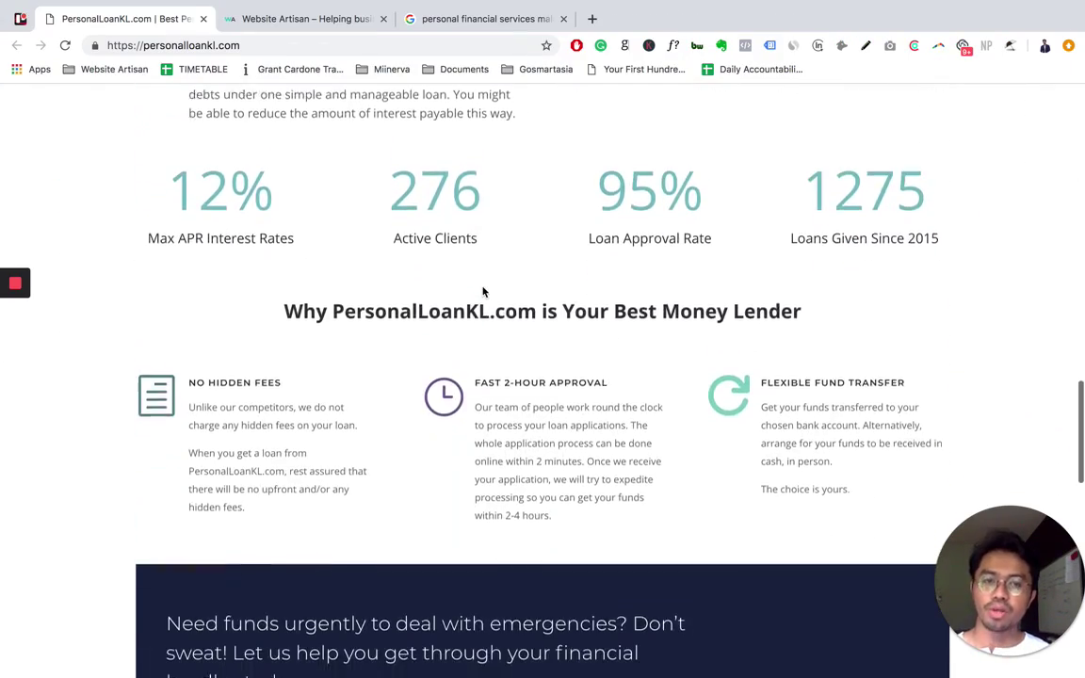
{"action": "scroll", "coordinate": [482, 291], "scroll_direction": "up", "scroll_amount": 4}
{"action": "scroll", "coordinate": [483, 291], "scroll_direction": "up", "scroll_amount": 15}
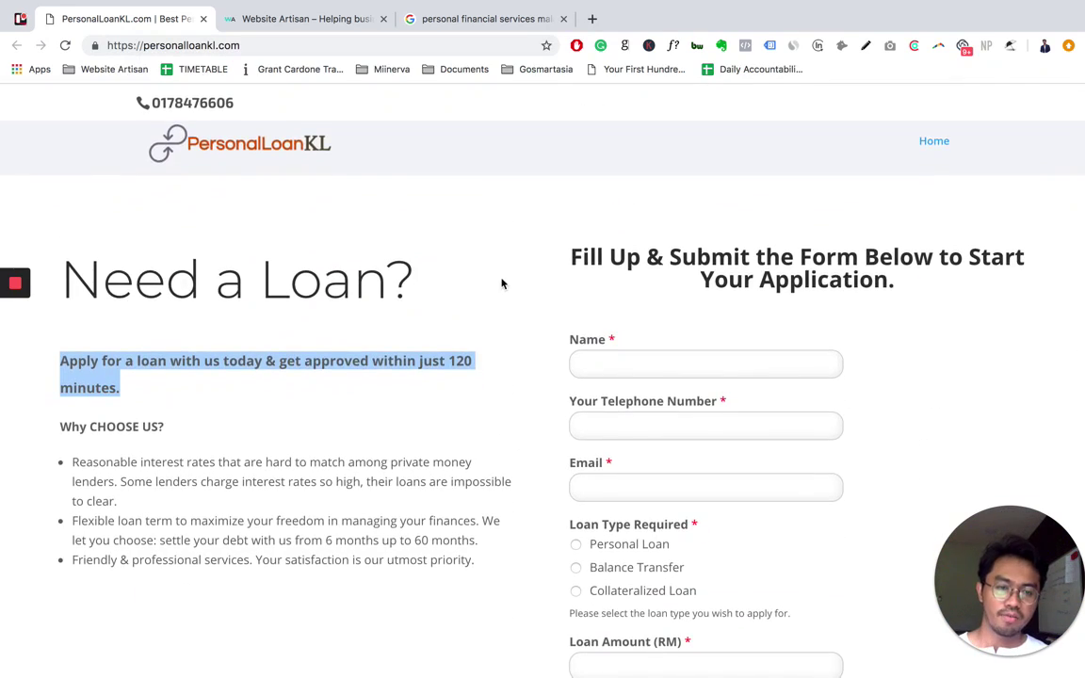
{"action": "scroll", "coordinate": [555, 308], "scroll_direction": "down", "scroll_amount": 4}
{"action": "scroll", "coordinate": [447, 340], "scroll_direction": "up", "scroll_amount": 4}
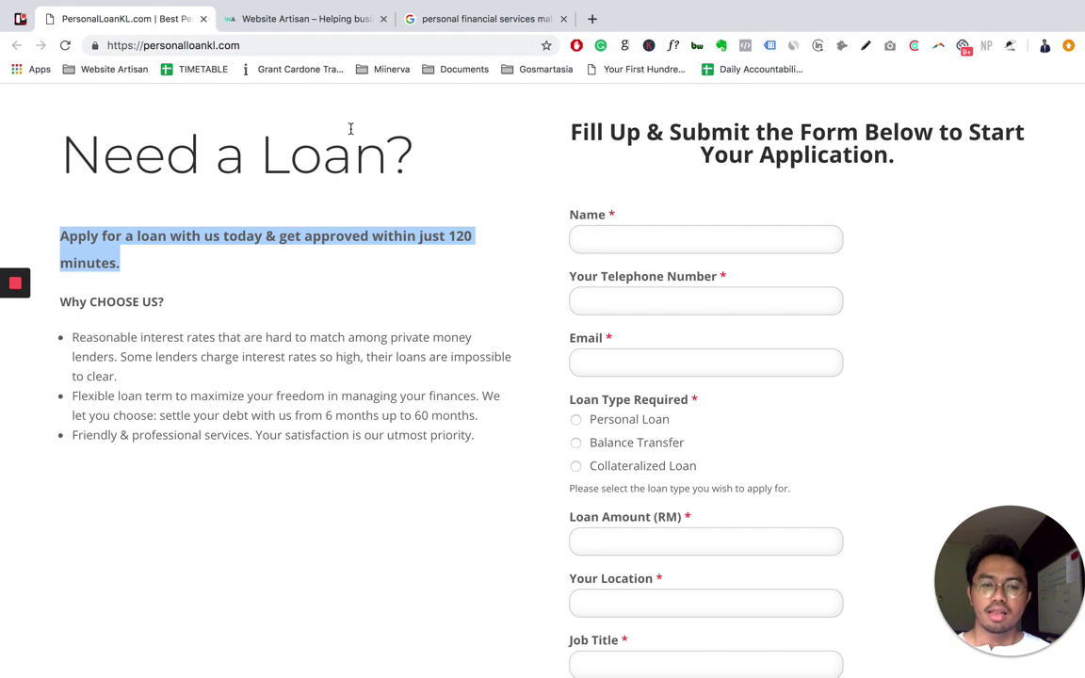
Return to Adobe XD and review the pain points and "Don't worry we're here to help" sections, selecting the testimonial quote
{"action": "left_click", "coordinate": [634, 643]}
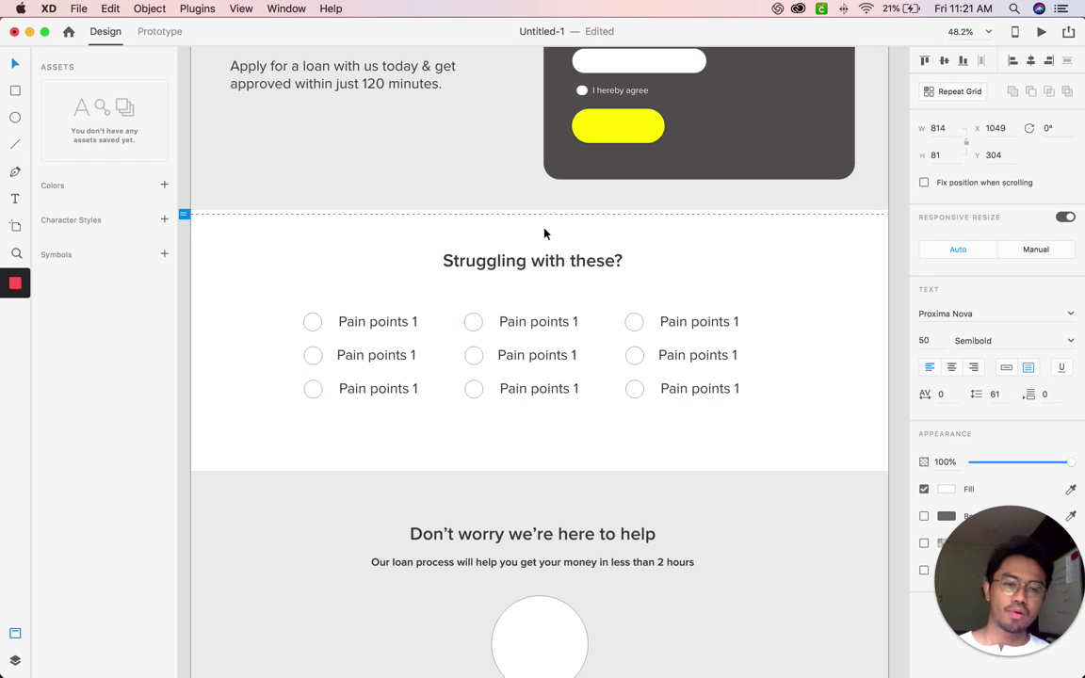
{"action": "scroll", "coordinate": [545, 234], "scroll_direction": "down", "scroll_amount": 3}
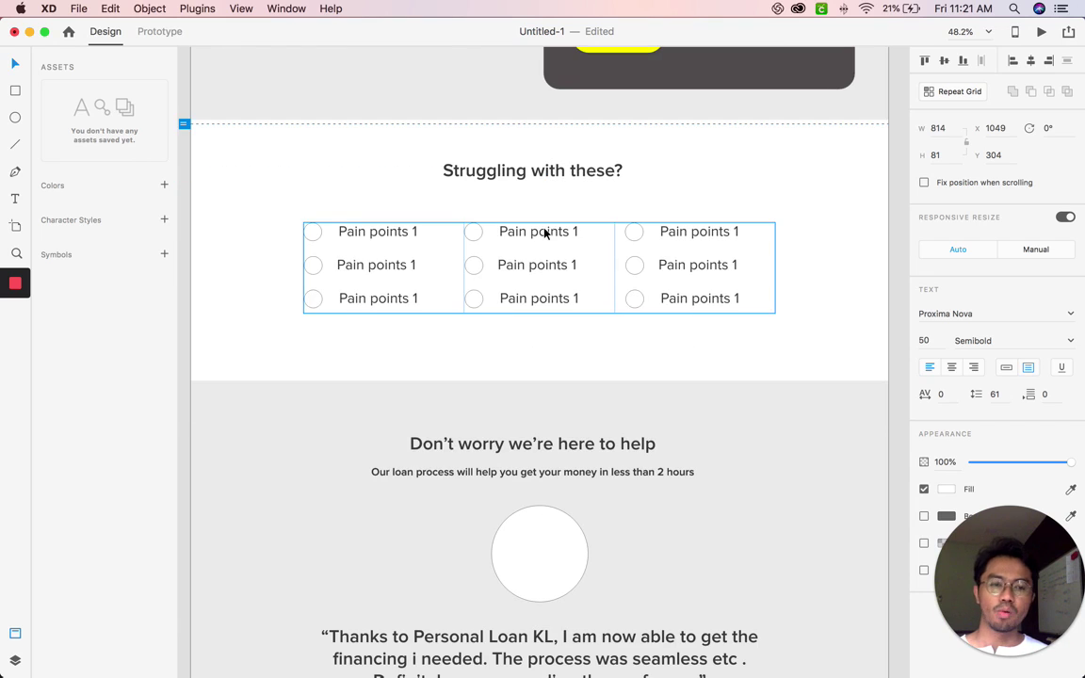
{"action": "scroll", "coordinate": [537, 334], "scroll_direction": "down", "scroll_amount": 4}
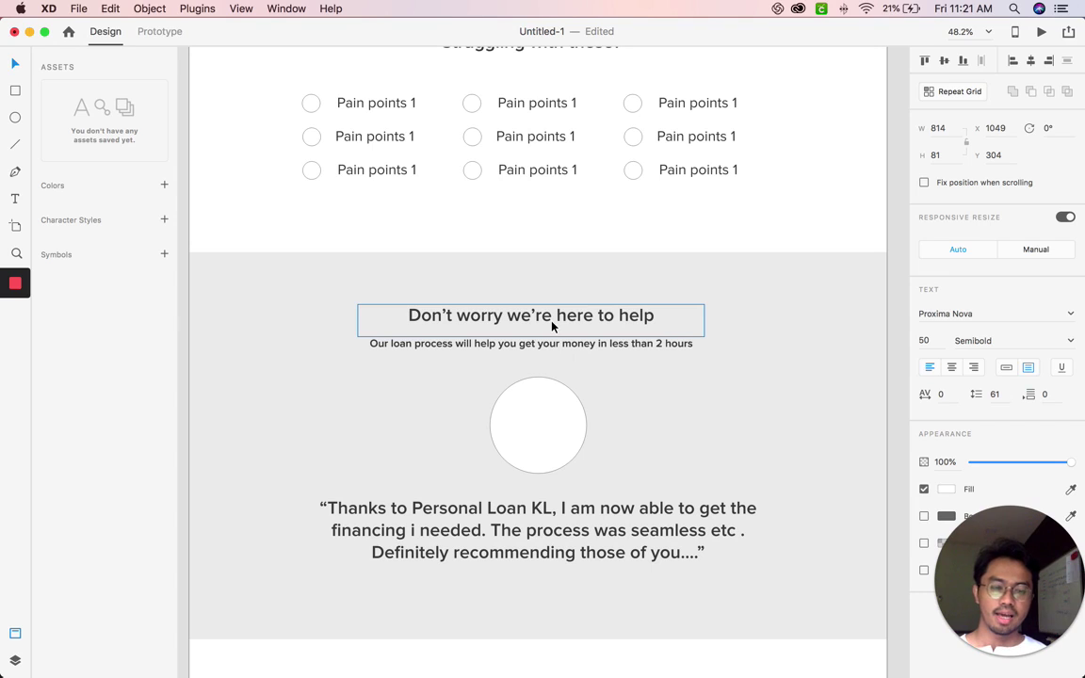
{"action": "scroll", "coordinate": [555, 322], "scroll_direction": "down", "scroll_amount": 2}
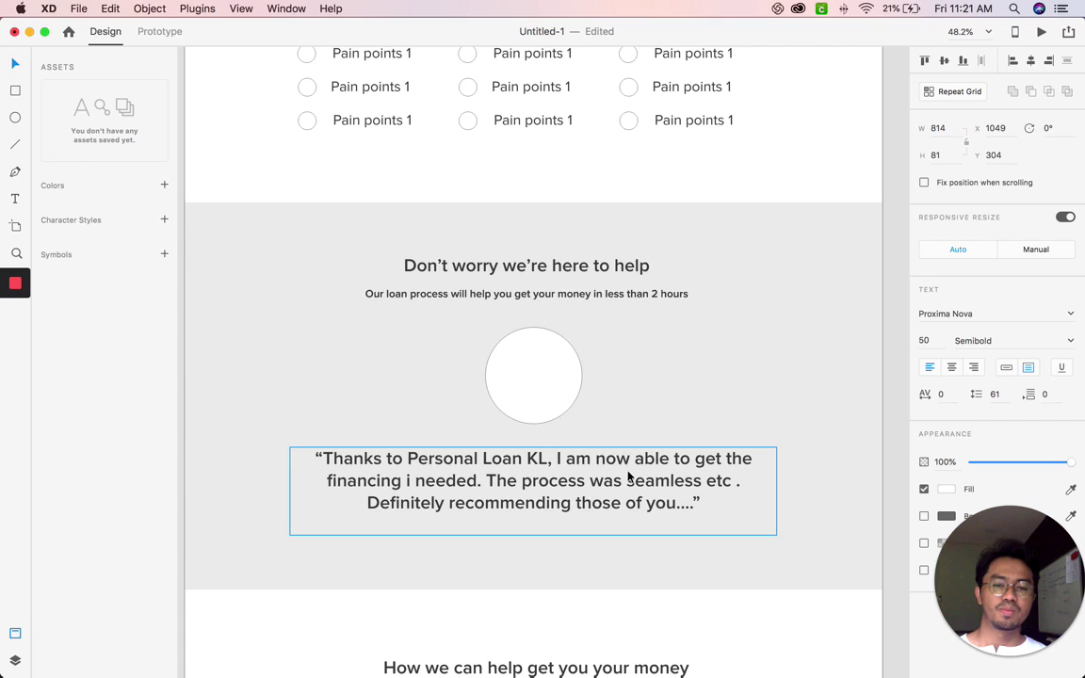
{"action": "left_click", "coordinate": [678, 504]}
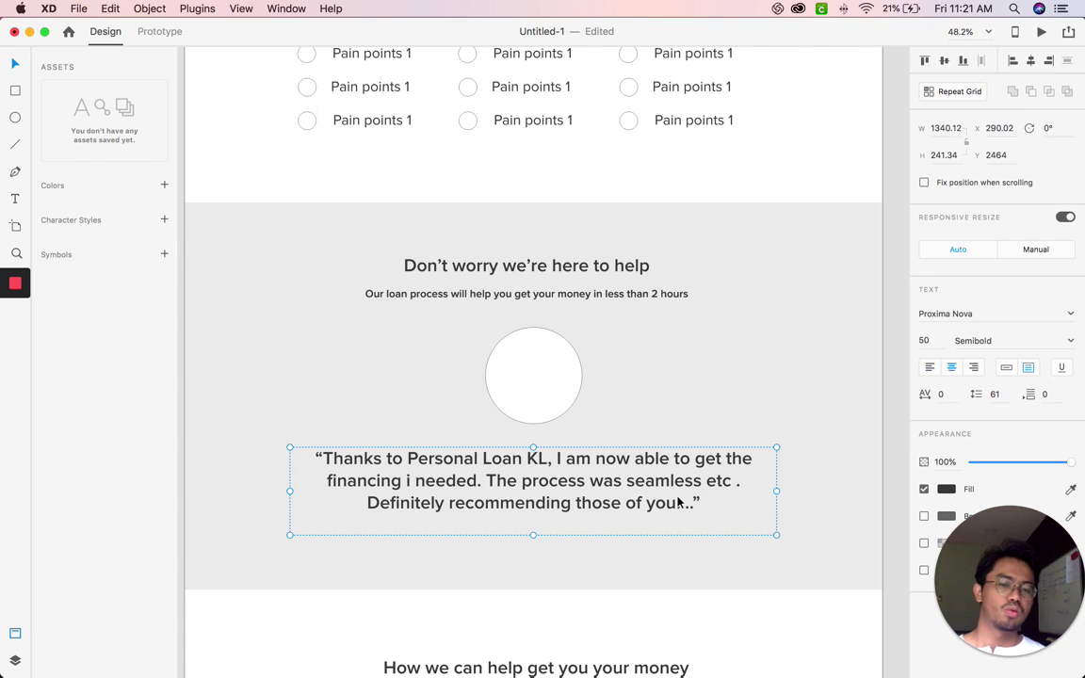